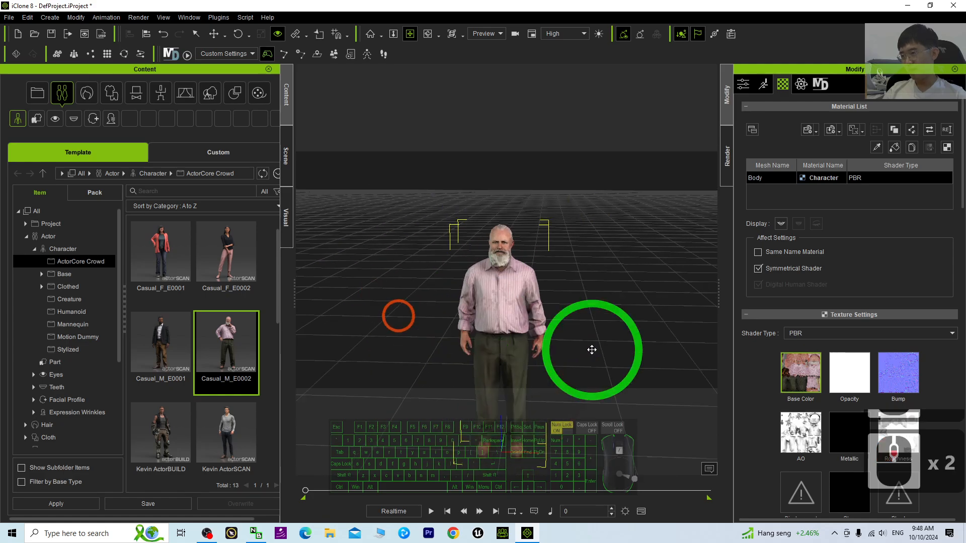
pyautogui.scroll(14, 496, 259)
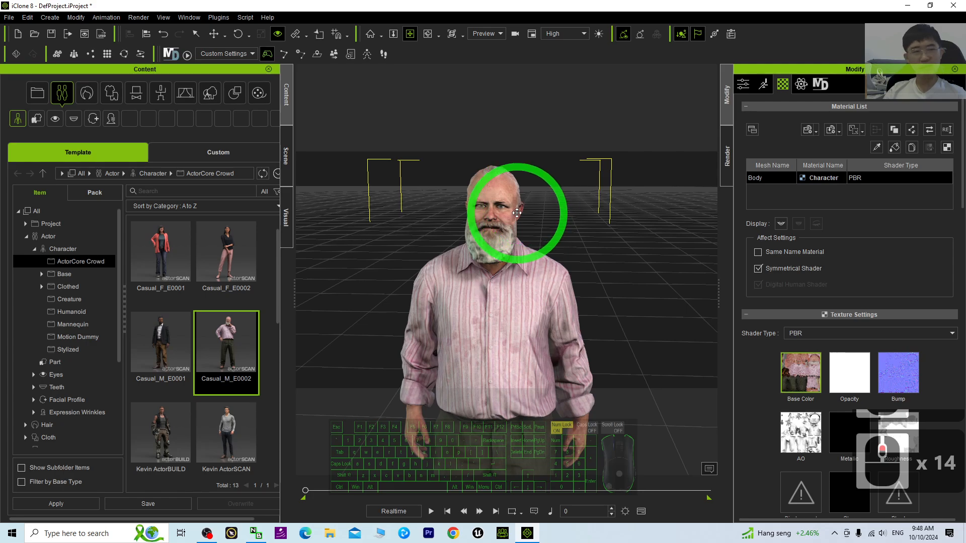
pyautogui.press('x')
pyautogui.moveTo(520, 322); pyautogui.dragTo(484, 306)
pyautogui.press('c')
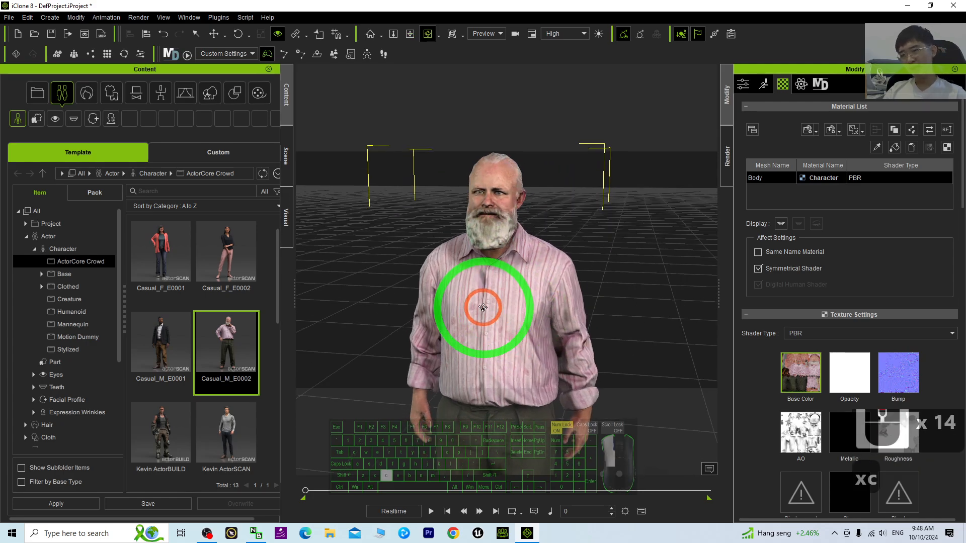
pyautogui.click(779, 81)
pyautogui.click(765, 84)
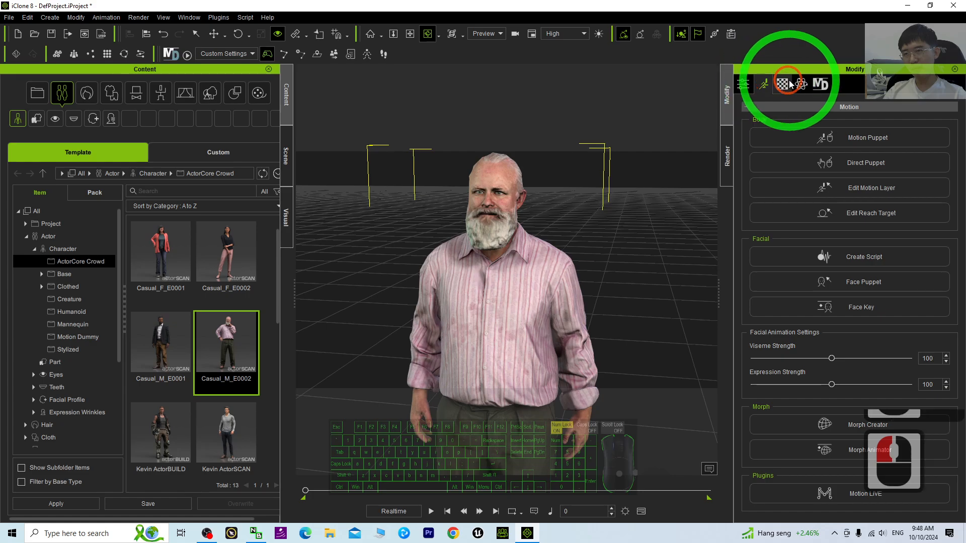
pyautogui.click(787, 83)
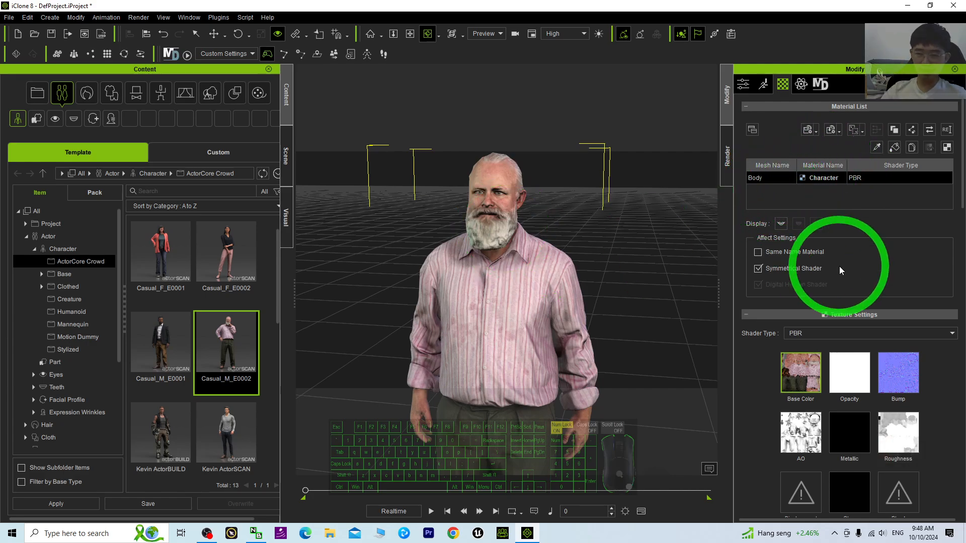
# - Launch the Base Color texture for external editing and browse to the Desktop to select an image editor
pyautogui.rightClick(794, 367)
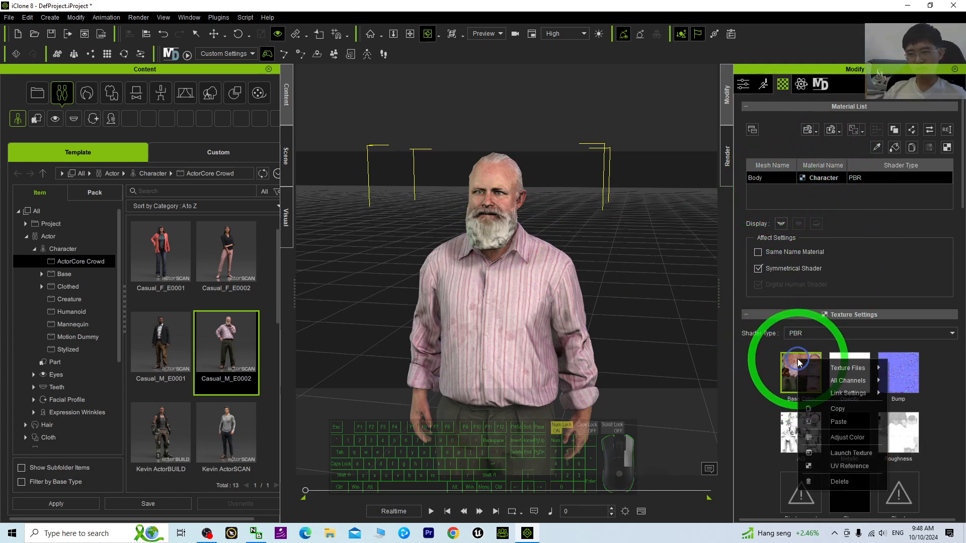
pyautogui.click(844, 459)
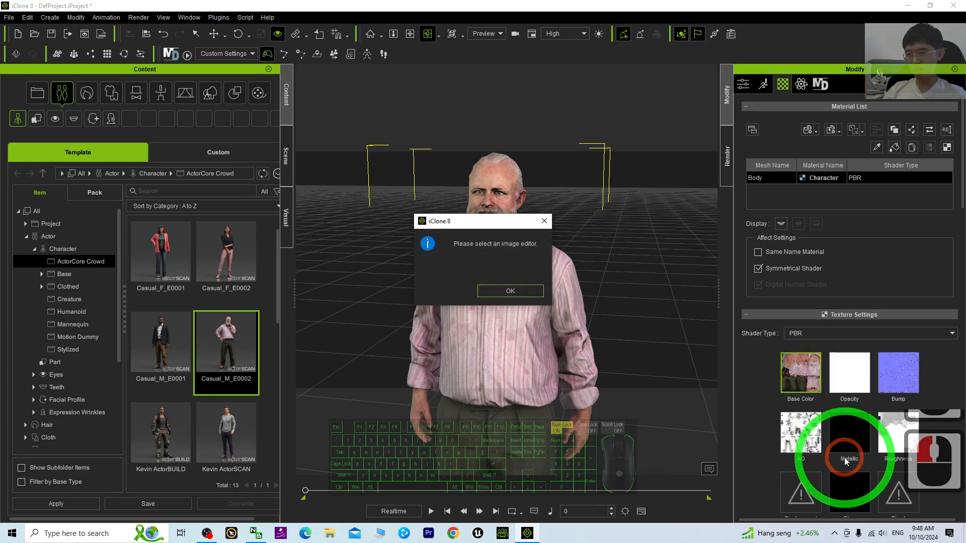
pyautogui.click(510, 292)
pyautogui.click(49, 72)
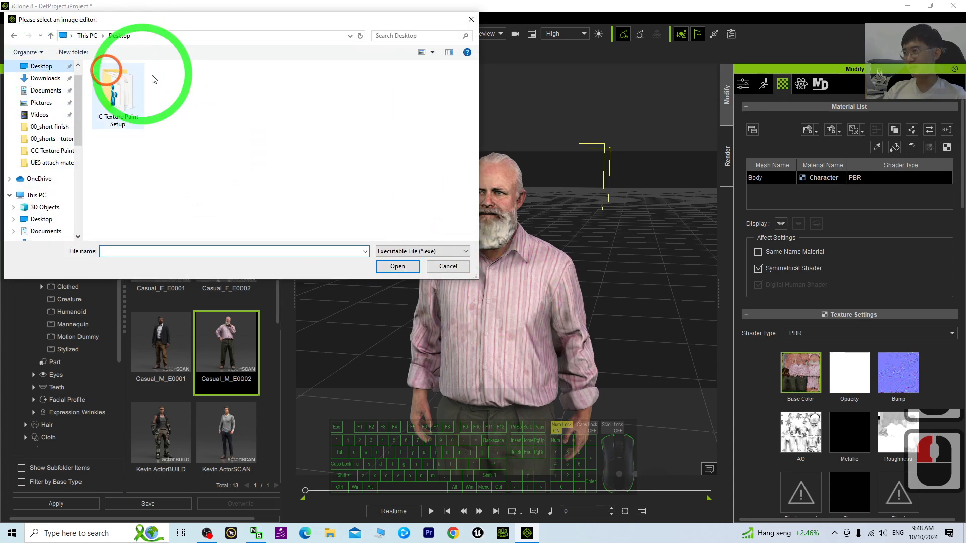
# - Search Windows for Paint and open the file location of its shortcut
pyautogui.click(100, 536)
pyautogui.write('main')
pyautogui.press('BackSpace')
pyautogui.press('BackSpace')
pyautogui.press('BackSpace')
pyautogui.press('BackSpace')
pyautogui.press('BackSpace')
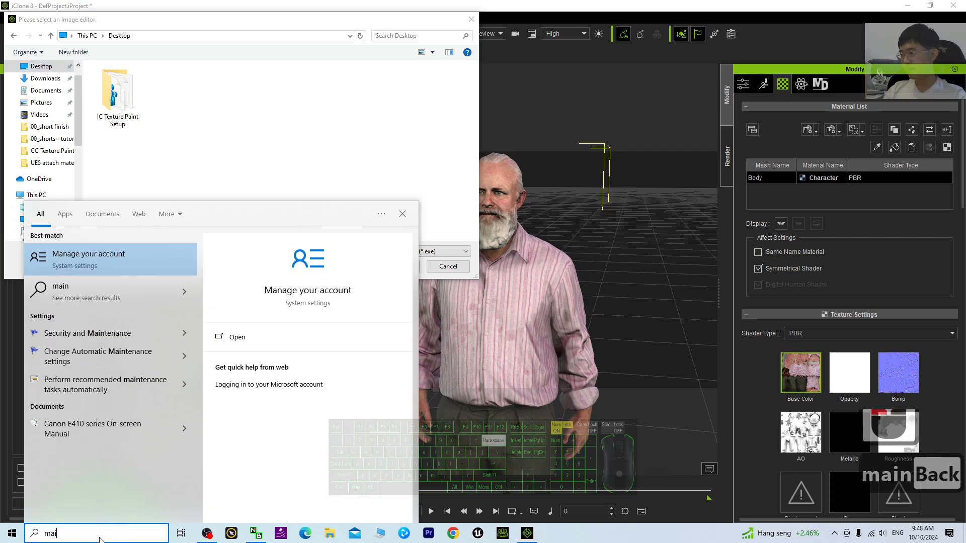
pyautogui.write('paint')
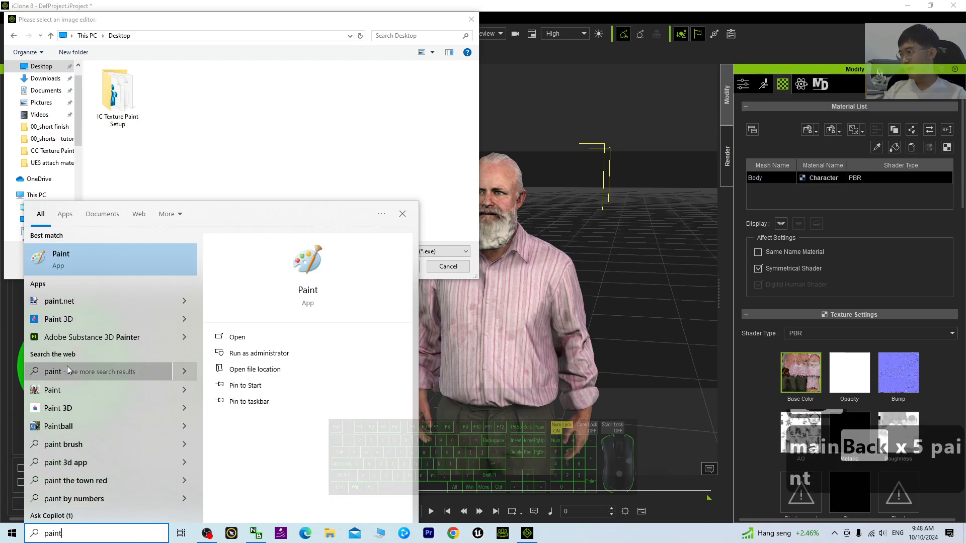
pyautogui.rightClick(67, 257)
pyautogui.click(110, 280)
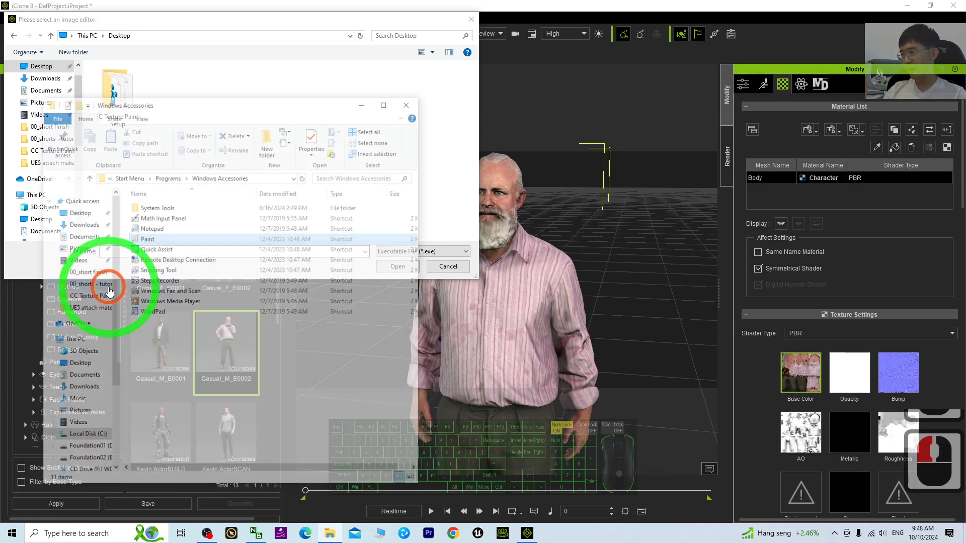
# - Copy the Paint shortcut from Windows Accessories and paste it onto the Desktop in the image editor selection dialog
pyautogui.moveTo(234, 108); pyautogui.dragTo(555, 92)
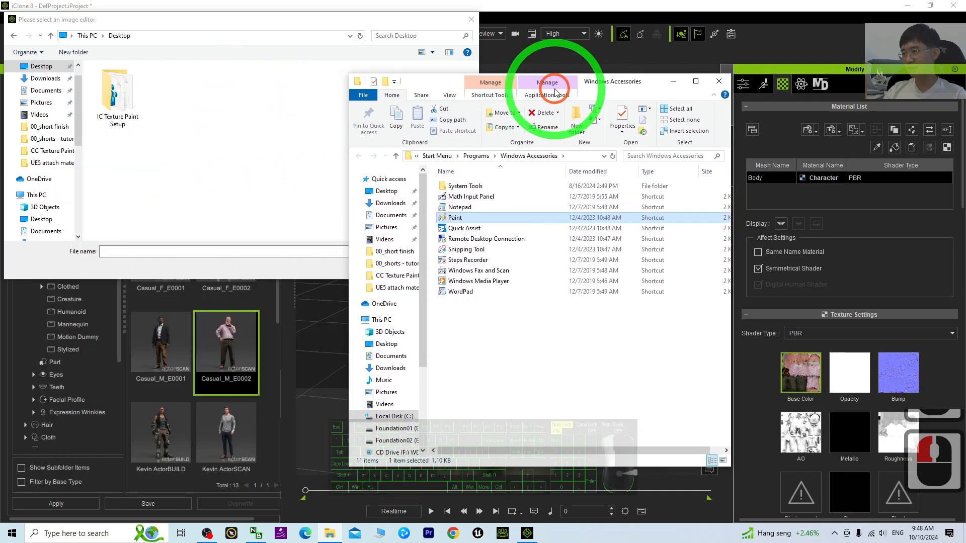
pyautogui.rightClick(454, 218)
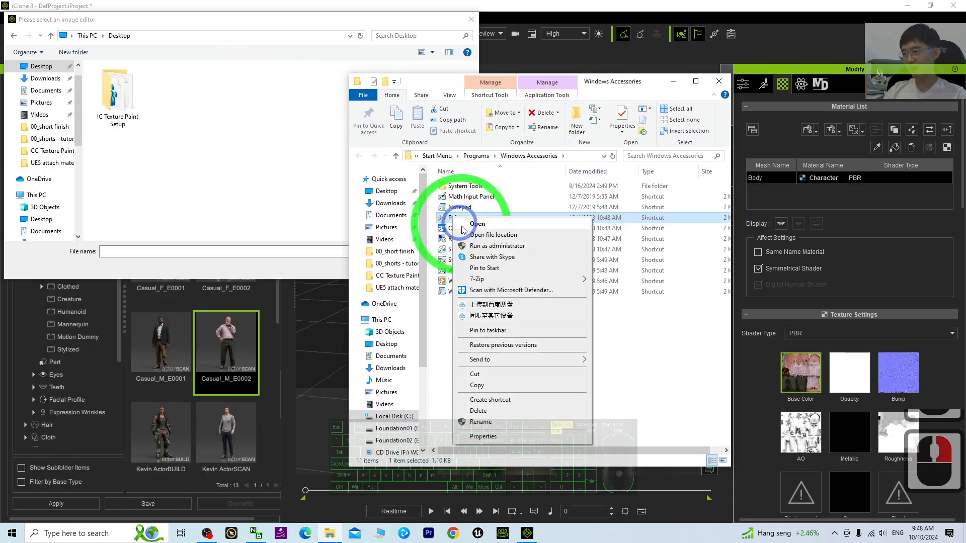
pyautogui.click(480, 387)
pyautogui.click(215, 118)
pyautogui.rightClick(221, 124)
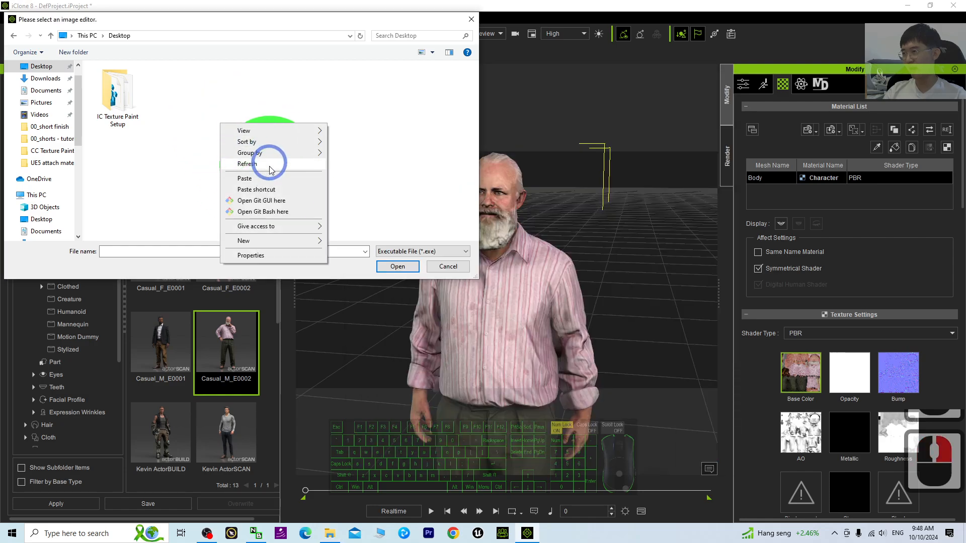
pyautogui.click(260, 179)
# - Choose the Desktop Paint shortcut as the image editor for opening the texture
pyautogui.click(171, 96)
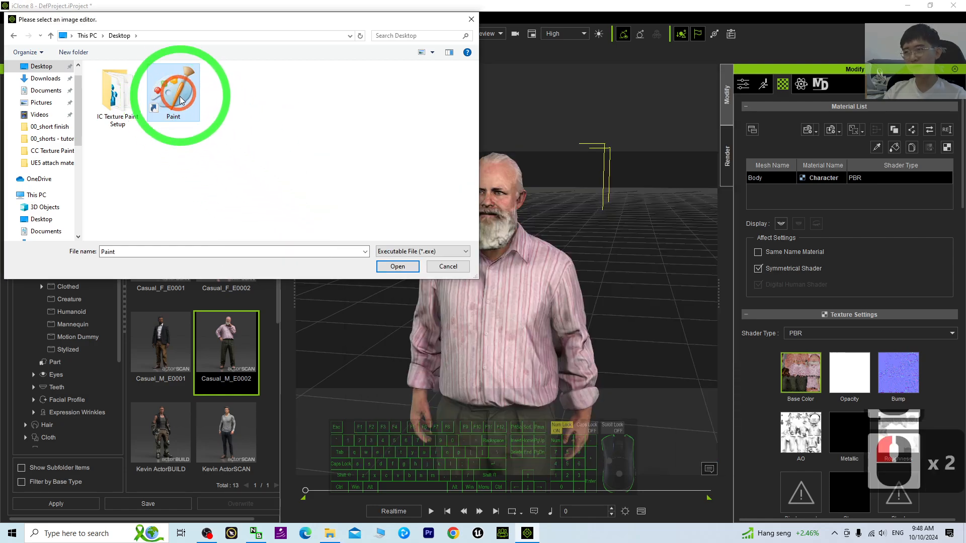
pyautogui.click(280, 193)
pyautogui.doubleClick(188, 87)
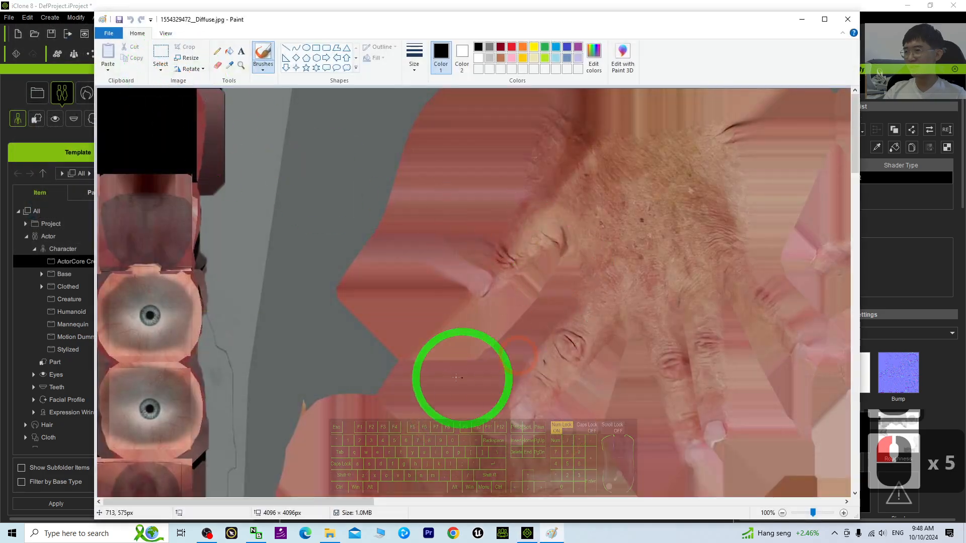
# - Scribble light blue brush strokes over the cheek and beard in the diffuse texture, save the image and close Paint
pyautogui.scroll(-5, 461, 352)
pyautogui.scroll(10, 464, 332)
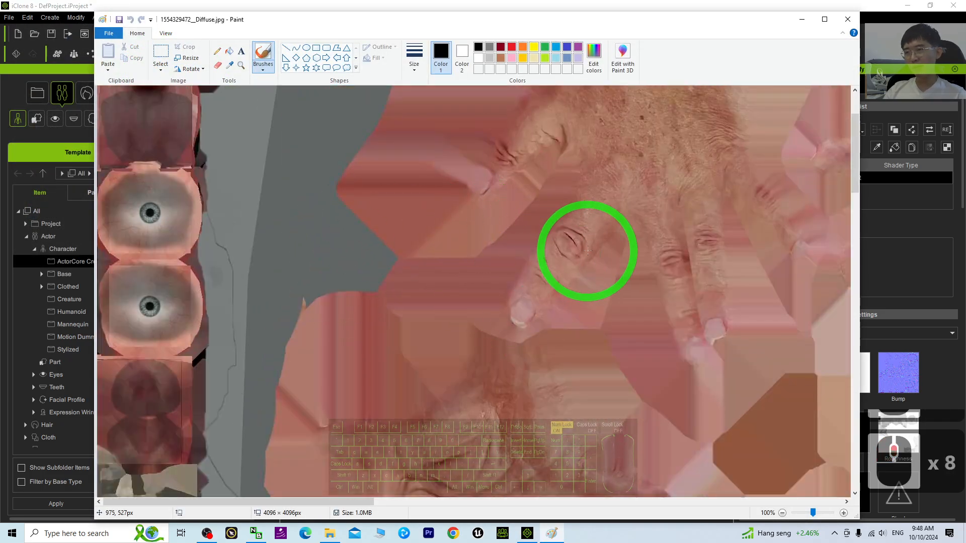
pyautogui.scroll(-12, 648, 252)
pyautogui.scroll(6, 636, 269)
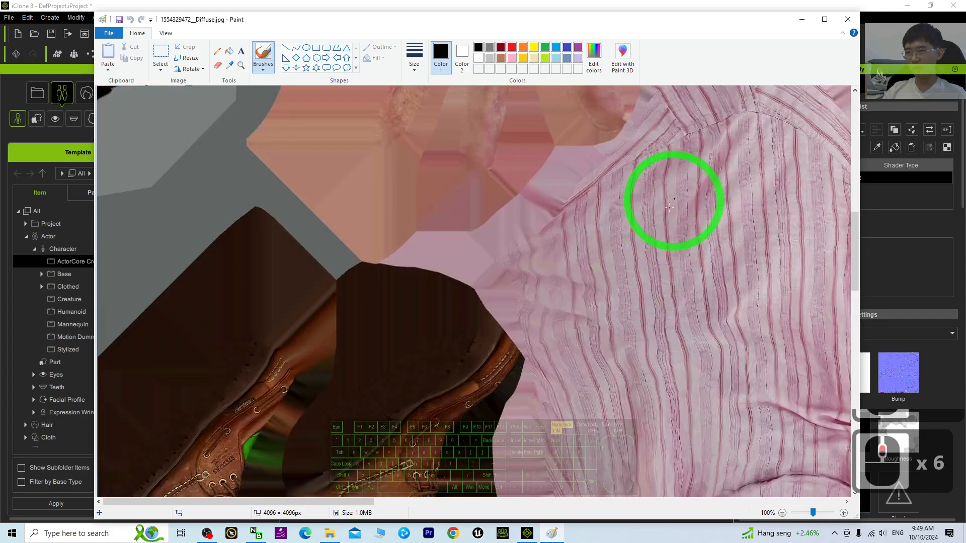
pyautogui.keyDown('ctrl'); pyautogui.scroll(-4, 484, 266); pyautogui.keyUp('ctrl')
pyautogui.keyDown('ctrl'); pyautogui.scroll(1, 484, 265); pyautogui.keyUp('ctrl')
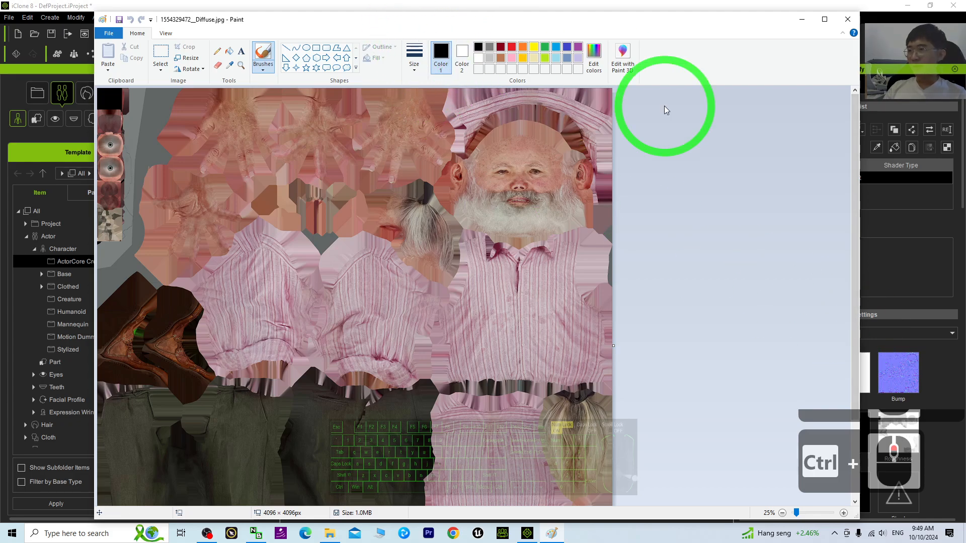
pyautogui.click(512, 47)
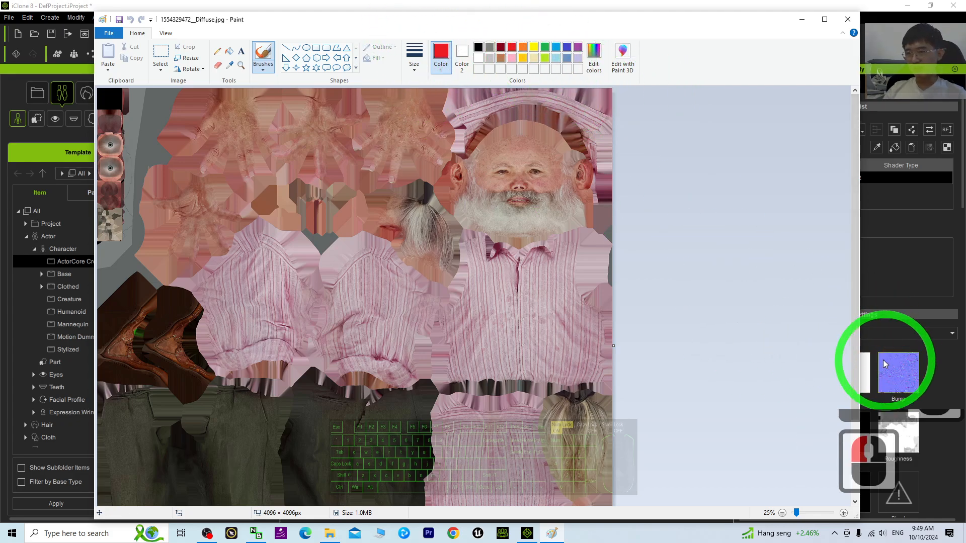
pyautogui.click(556, 49)
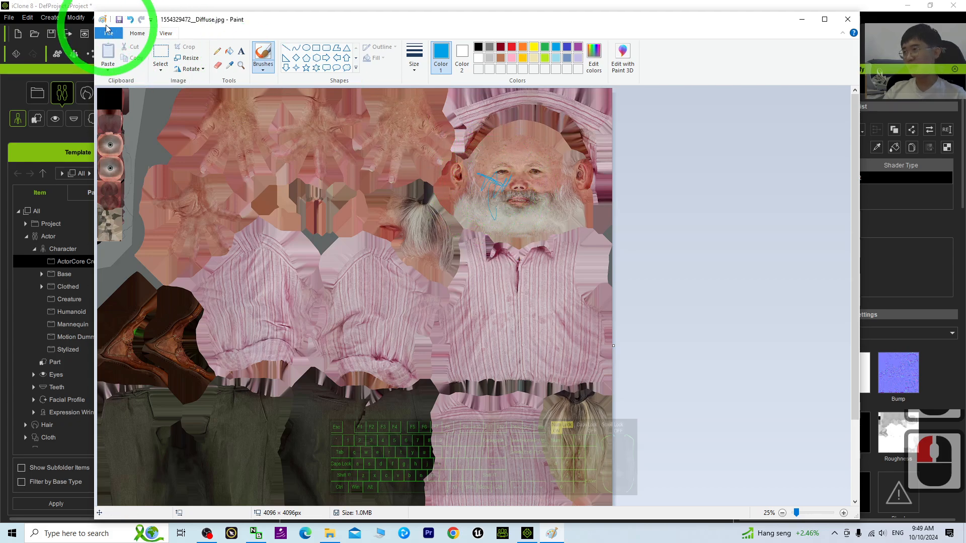
pyautogui.click(118, 20)
pyautogui.click(847, 19)
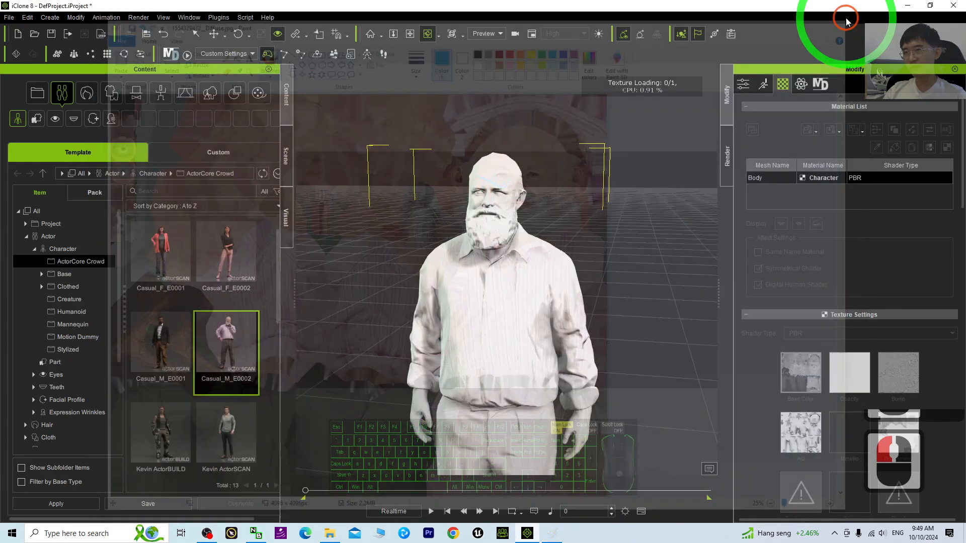
# - Examine the painted strokes on the character's face up close and from both sides
pyautogui.scroll(4, 551, 123)
pyautogui.scroll(-2, 465, 142)
pyautogui.press('c')
pyautogui.moveTo(465, 143)
pyautogui.mouseDown()
pyautogui.moveTo(543, 230)
pyautogui.moveTo(518, 206)
pyautogui.mouseUp()
pyautogui.scroll(4, 517, 205)
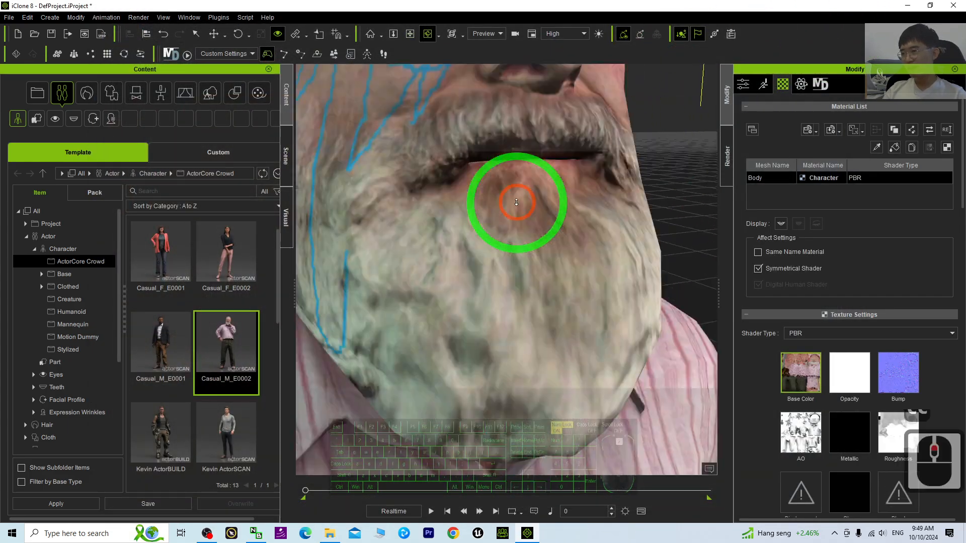
pyautogui.scroll(-2, 439, 144)
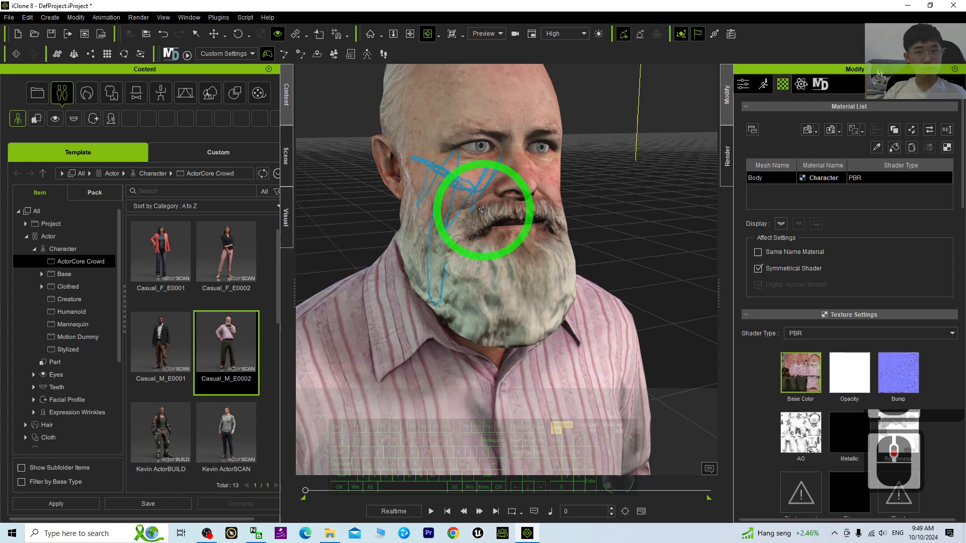
pyautogui.press('c')
pyautogui.moveTo(559, 265); pyautogui.dragTo(401, 245)
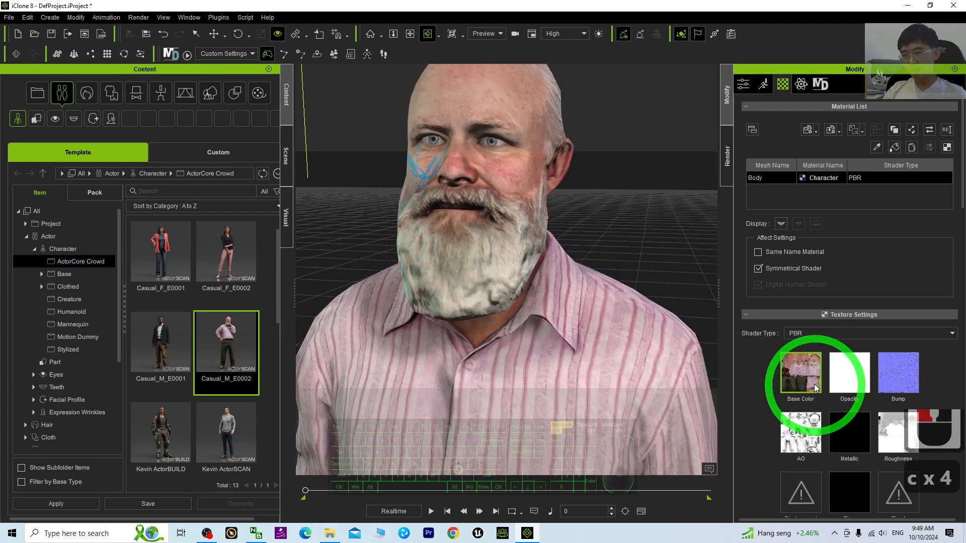
# - Reopen the Base Color texture in Paint, brush a black zigzag across the back of the hand, and save and close it
pyautogui.rightClick(800, 372)
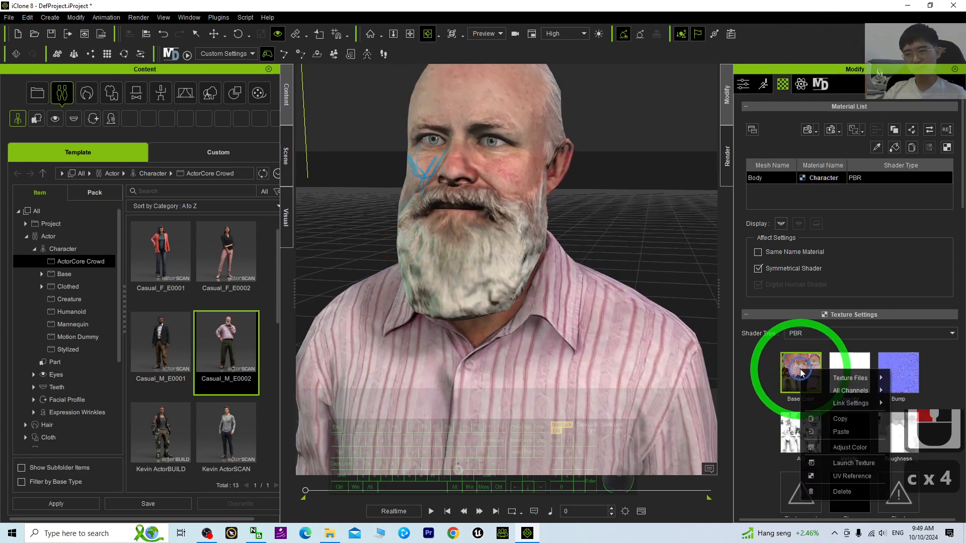
pyautogui.click(845, 466)
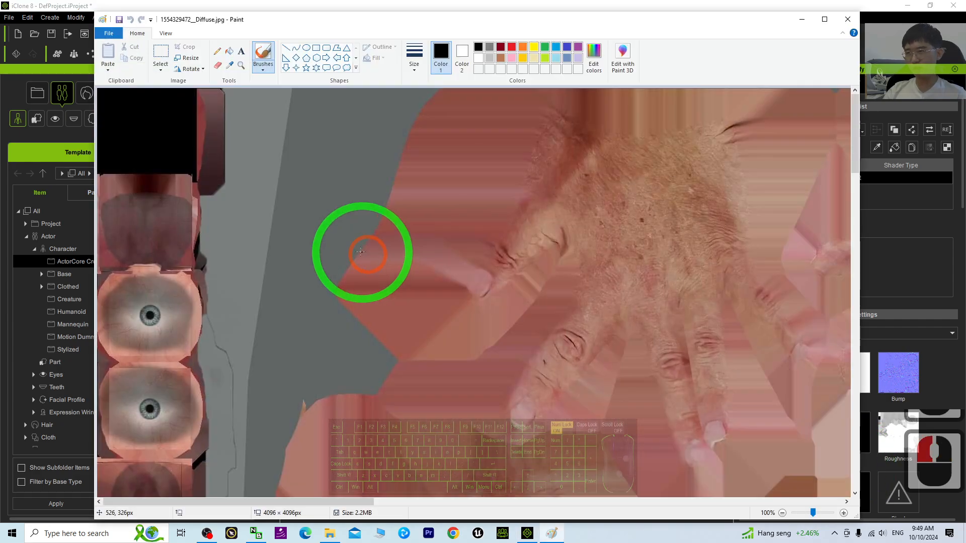
pyautogui.scroll(-6, 641, 349)
pyautogui.scroll(5, 618, 345)
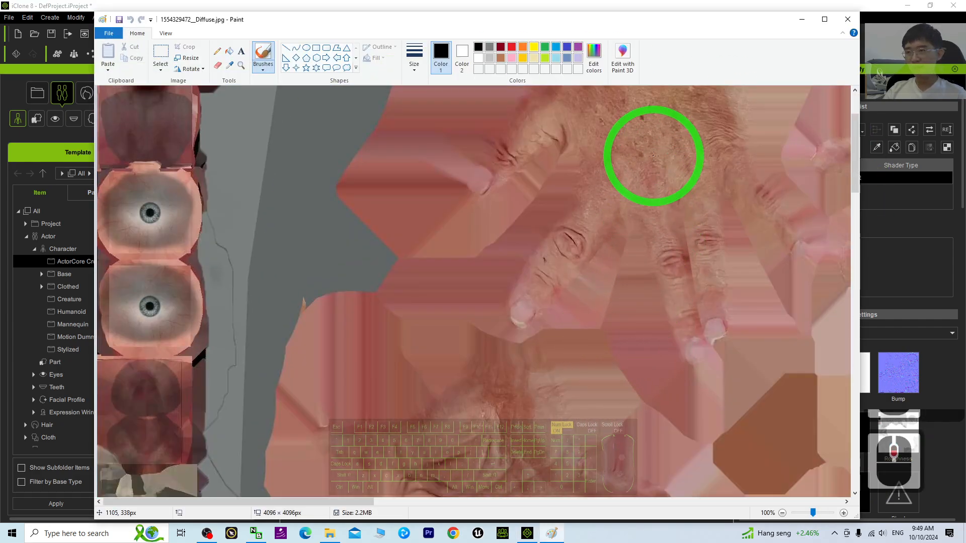
pyautogui.scroll(-2, 653, 156)
pyautogui.scroll(2, 643, 191)
pyautogui.moveTo(654, 130)
pyautogui.mouseDown()
pyautogui.moveTo(684, 152)
pyautogui.moveTo(687, 196)
pyautogui.mouseUp()
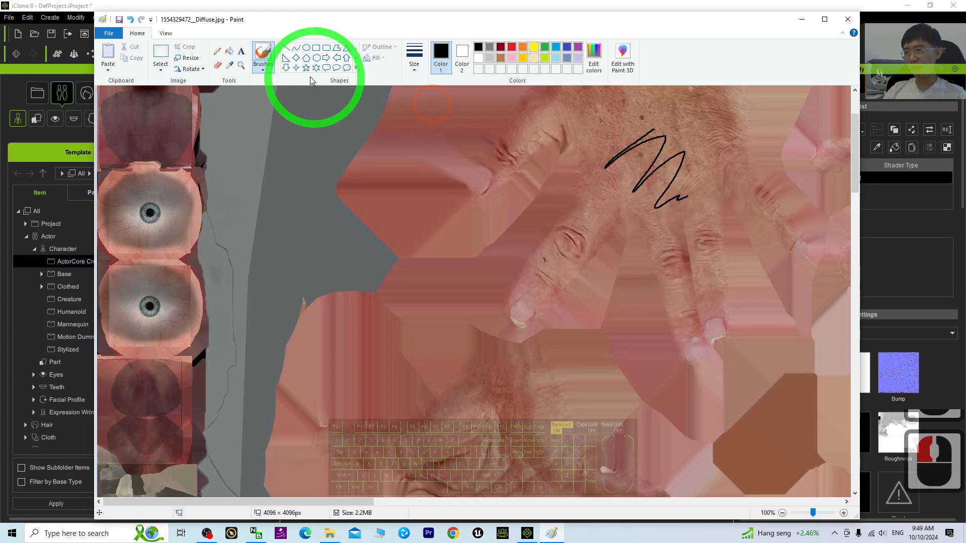
pyautogui.click(119, 19)
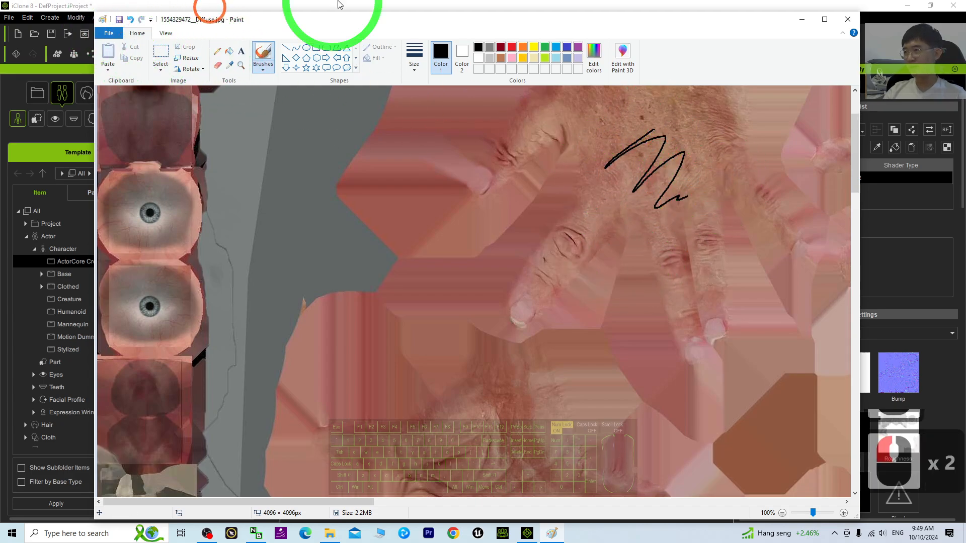
pyautogui.click(848, 19)
# - Examine the character's hands and body from several angles with the updated texture
pyautogui.scroll(-6, 619, 267)
pyautogui.moveTo(621, 253); pyautogui.dragTo(409, 218)
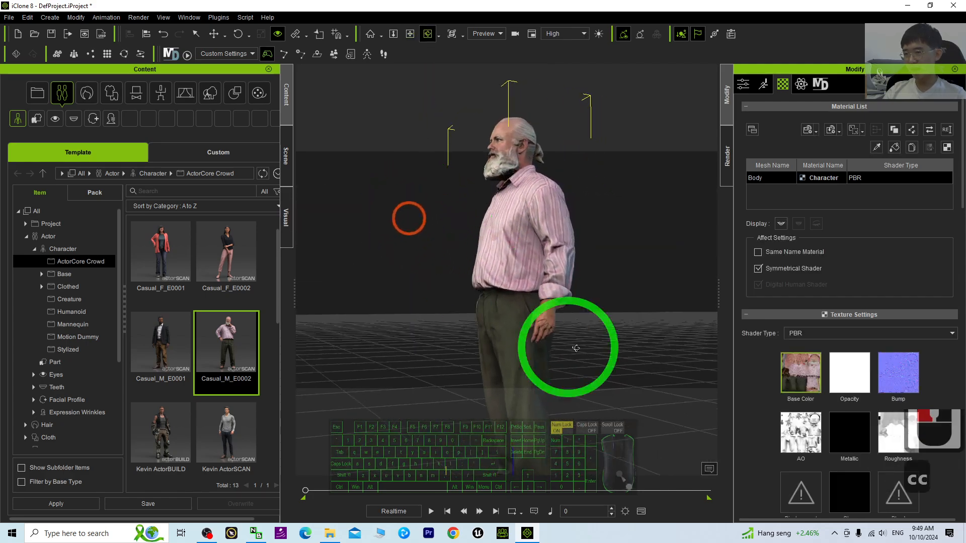
pyautogui.keyDown('shift'); pyautogui.scroll(2, 604, 364); pyautogui.keyUp('shift')
pyautogui.press('x')
pyautogui.moveTo(624, 367); pyautogui.dragTo(561, 222)
pyautogui.moveTo(583, 311); pyautogui.dragTo(496, 390)
pyautogui.scroll(-3, 496, 390)
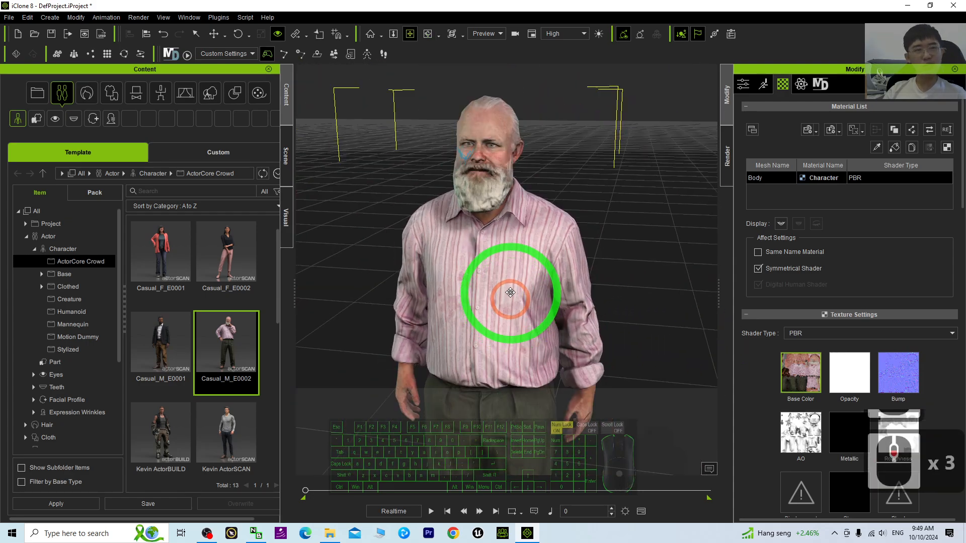
pyautogui.press('c')
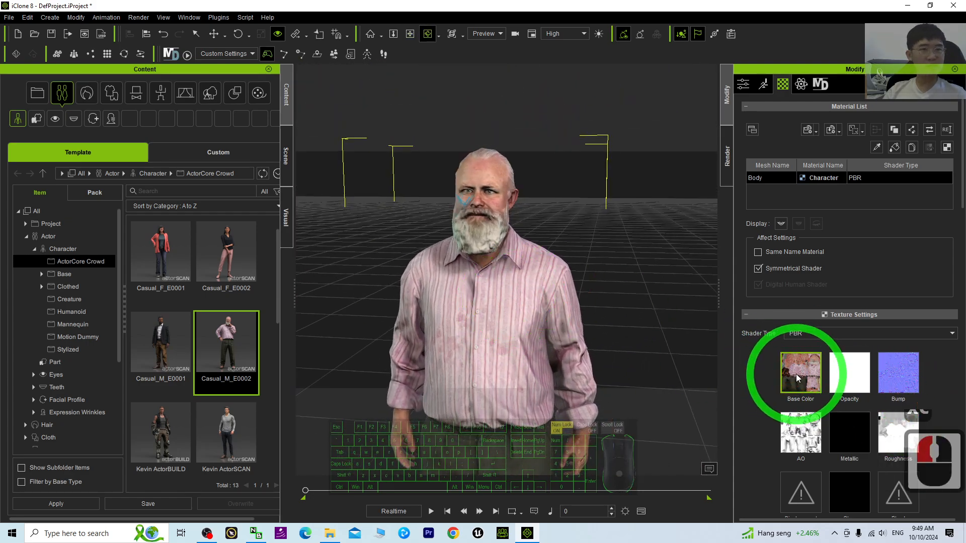
# - Minimize iClone, close the Windows Accessories folder and open the IC Texture Paint Setup folder on the desktop
pyautogui.click(908, 6)
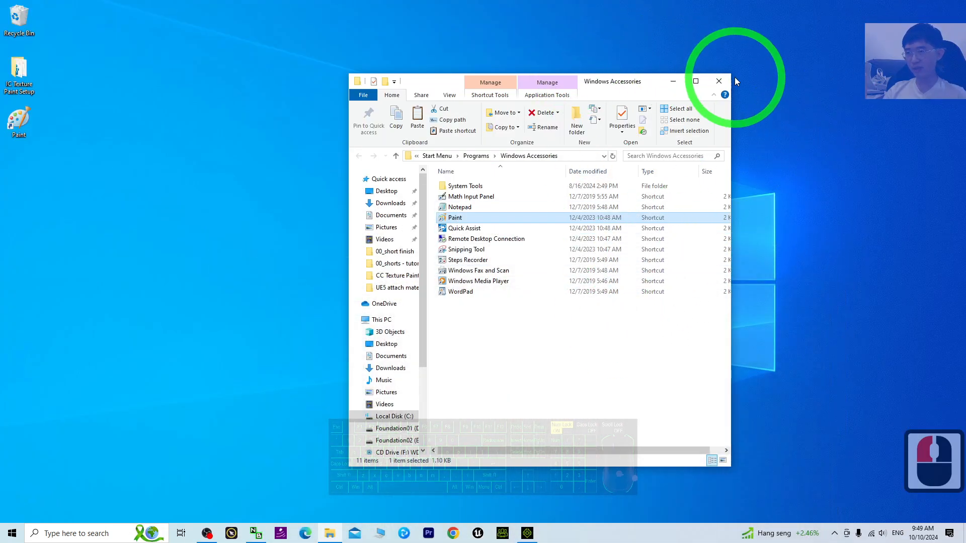
pyautogui.click(717, 83)
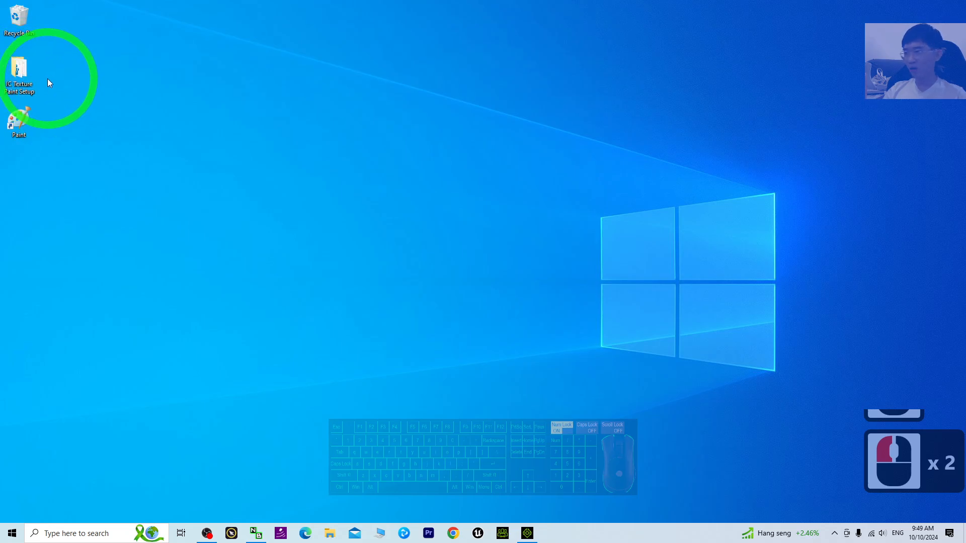
pyautogui.doubleClick(16, 67)
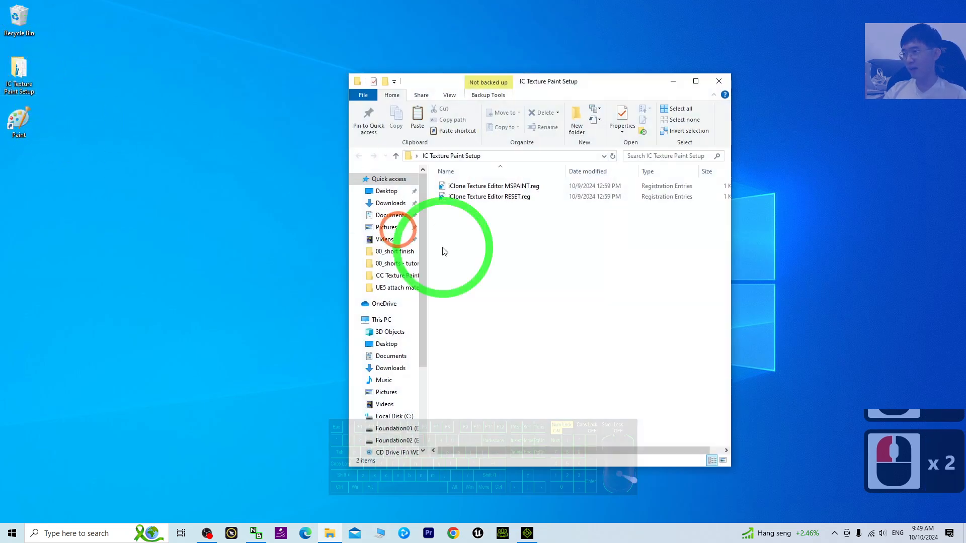
# - Merge iClone Texture Editor RESET.reg into the Windows registry and accept both confirmations
pyautogui.click(480, 197)
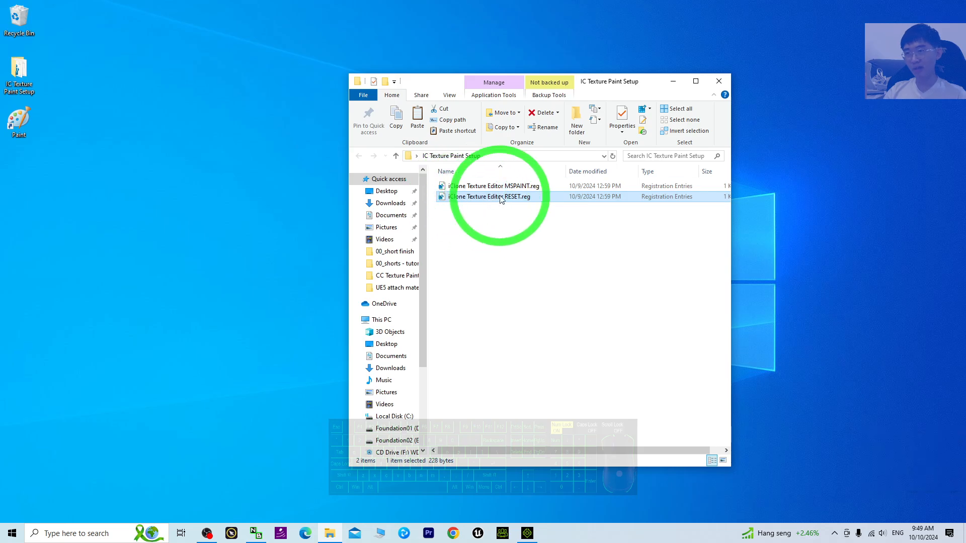
pyautogui.doubleClick(442, 199)
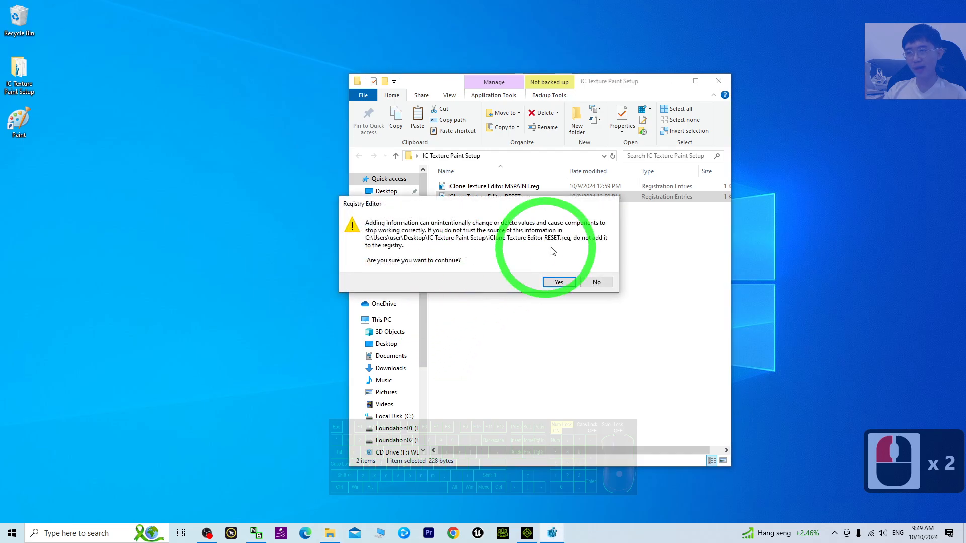
pyautogui.click(556, 283)
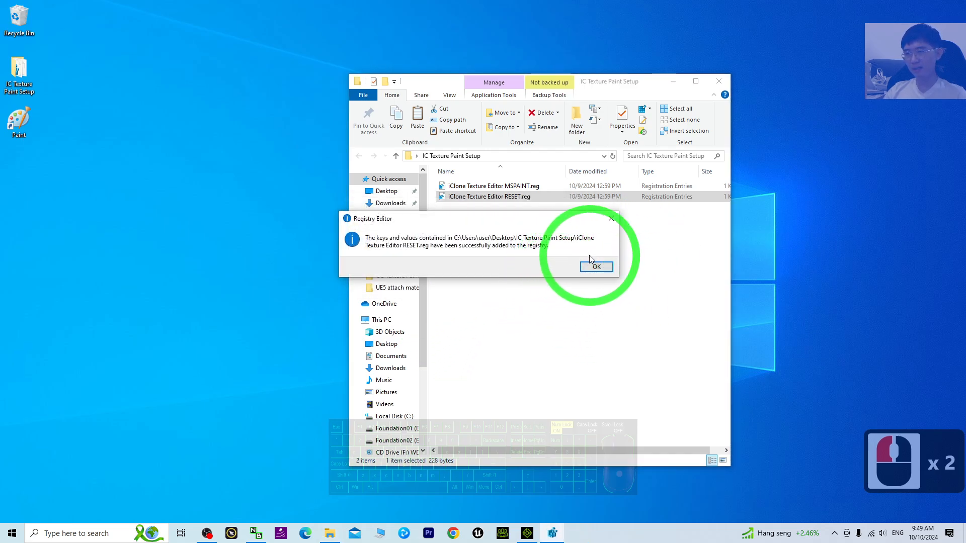
pyautogui.click(597, 268)
# - Return to iClone, launch the Base Color texture for external editing and browse to the Desktop for an image editor
pyautogui.click(534, 535)
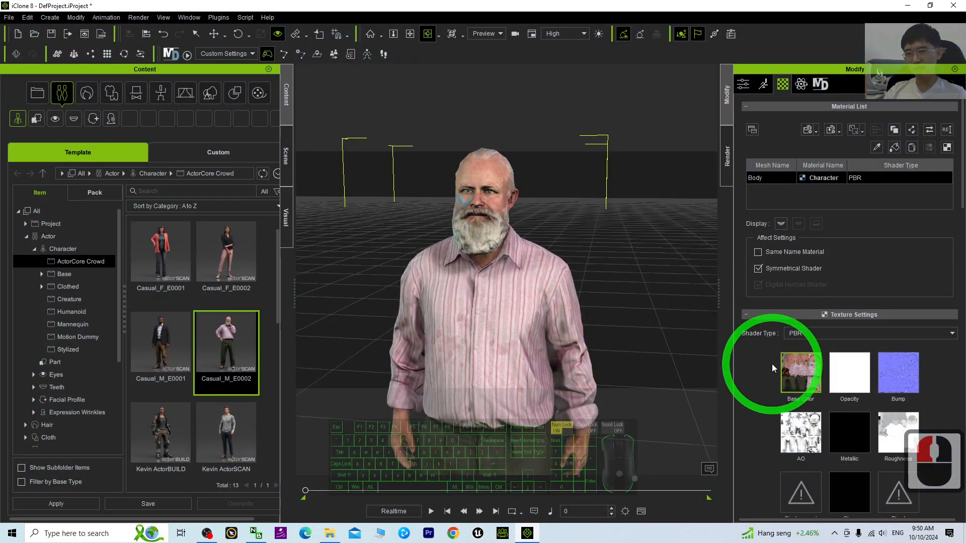
pyautogui.rightClick(795, 370)
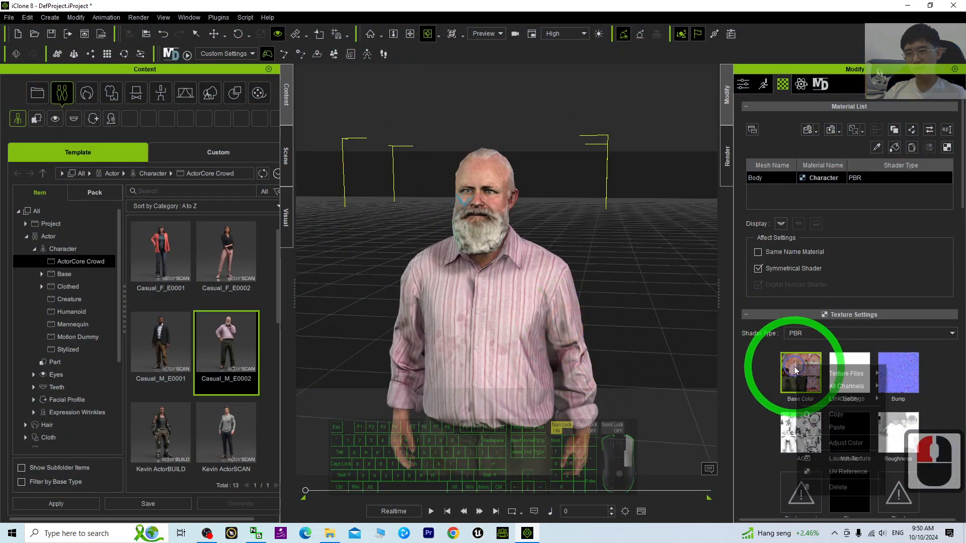
pyautogui.click(839, 459)
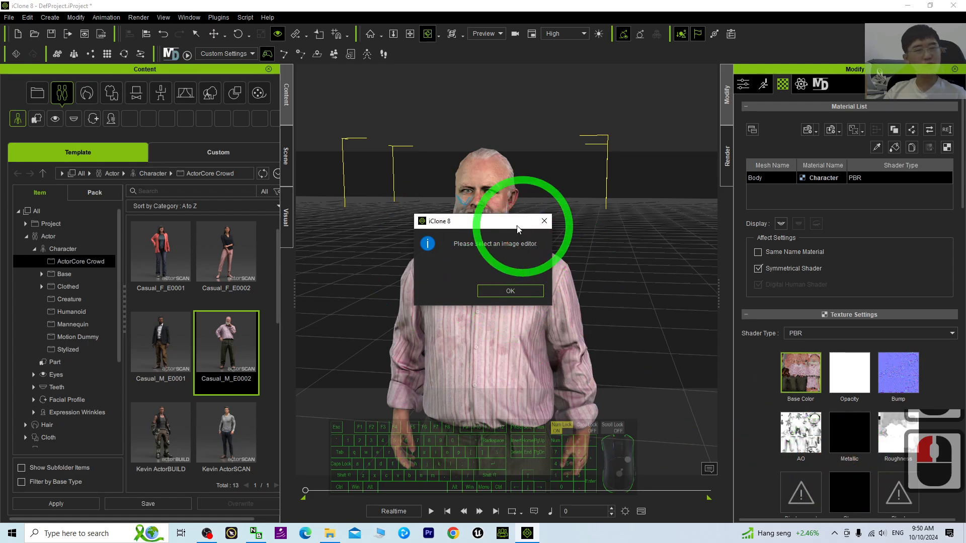
pyautogui.click(505, 294)
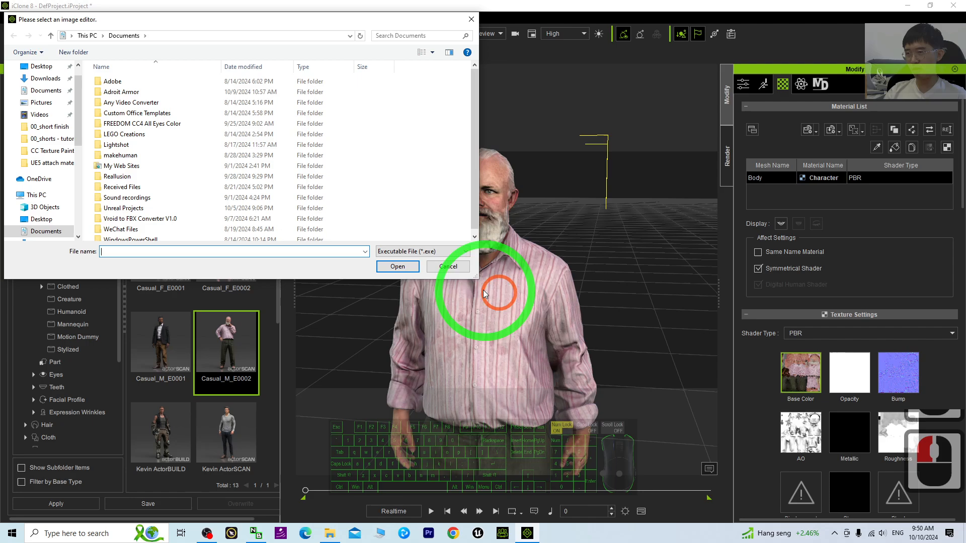
pyautogui.click(46, 68)
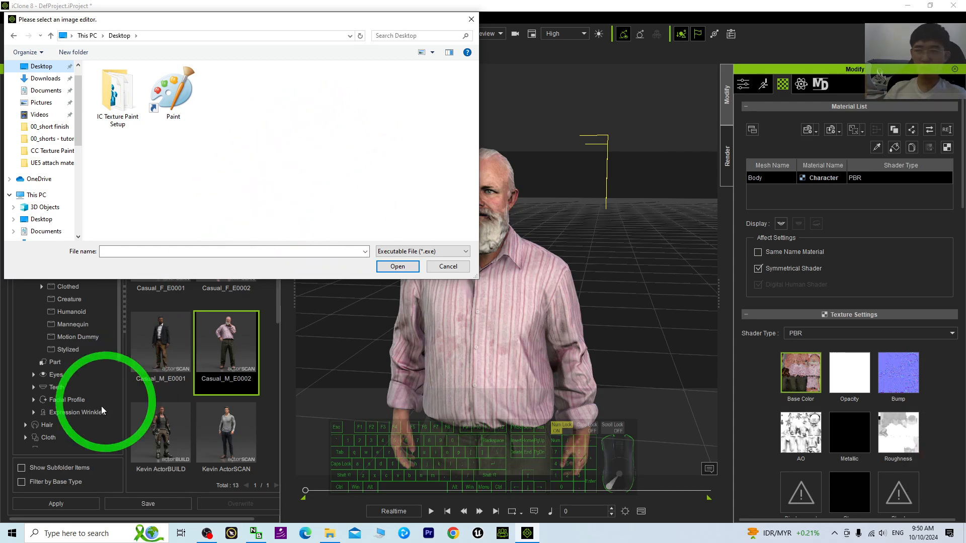
# - Search Windows for paint.net, open its file location, copy the paint.net shortcut and close the Programs folder
pyautogui.click(84, 534)
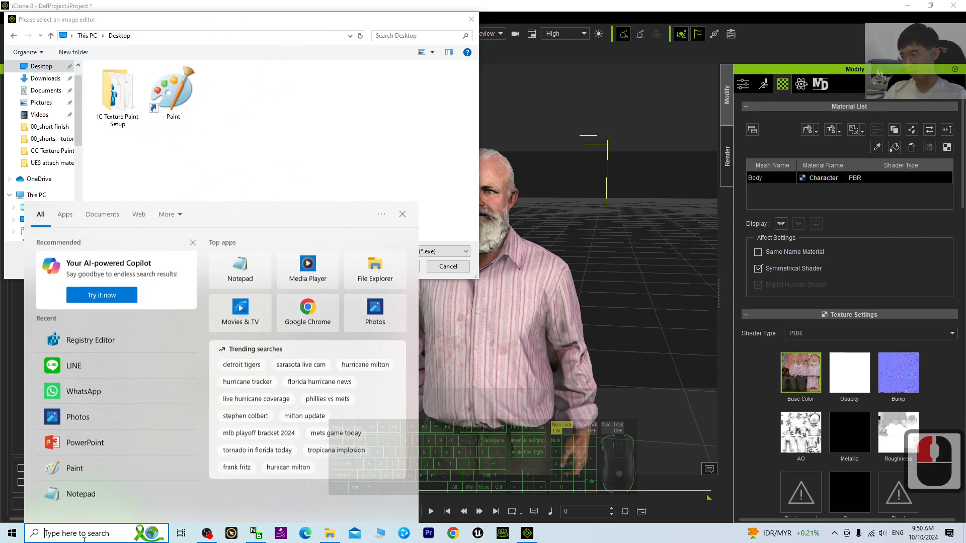
pyautogui.write('paint.net')
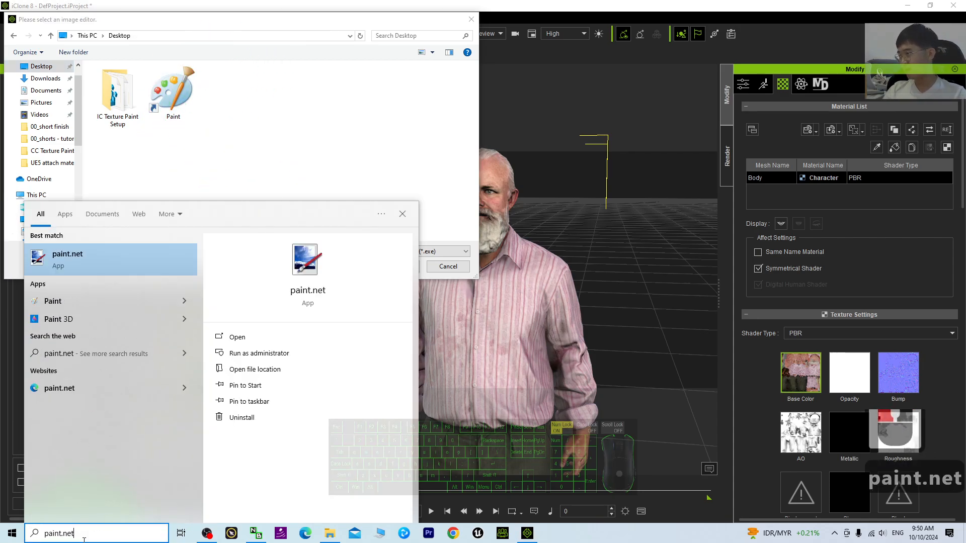
pyautogui.rightClick(81, 258)
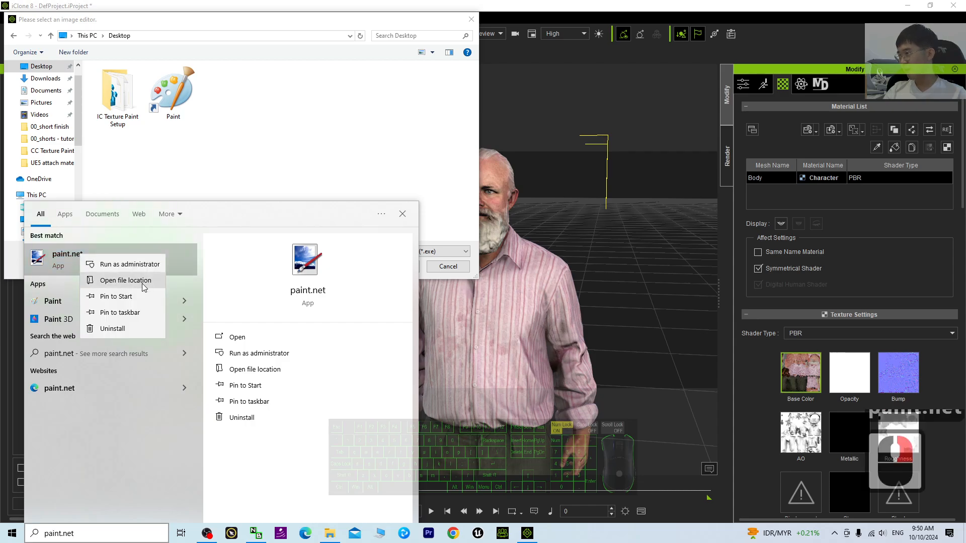
pyautogui.click(125, 280)
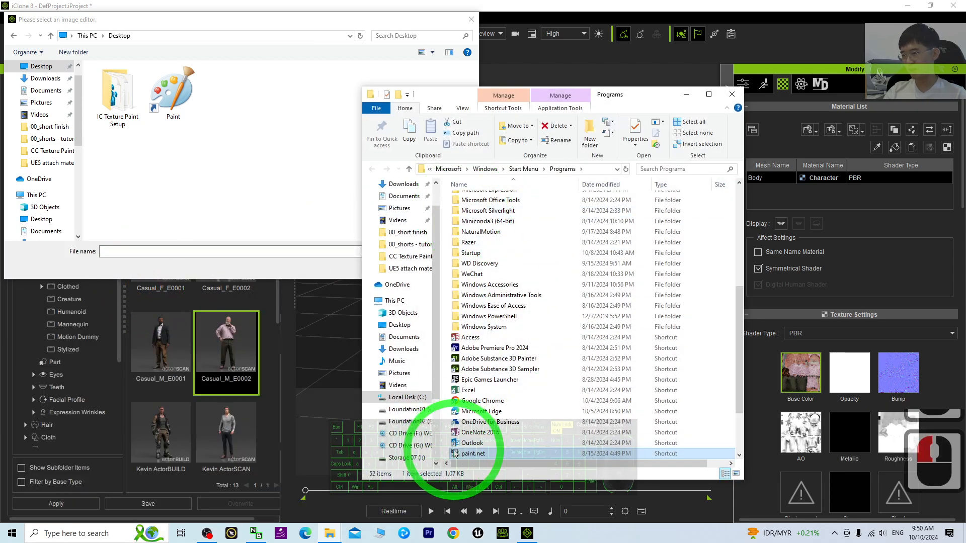
pyautogui.rightClick(465, 457)
pyautogui.click(488, 397)
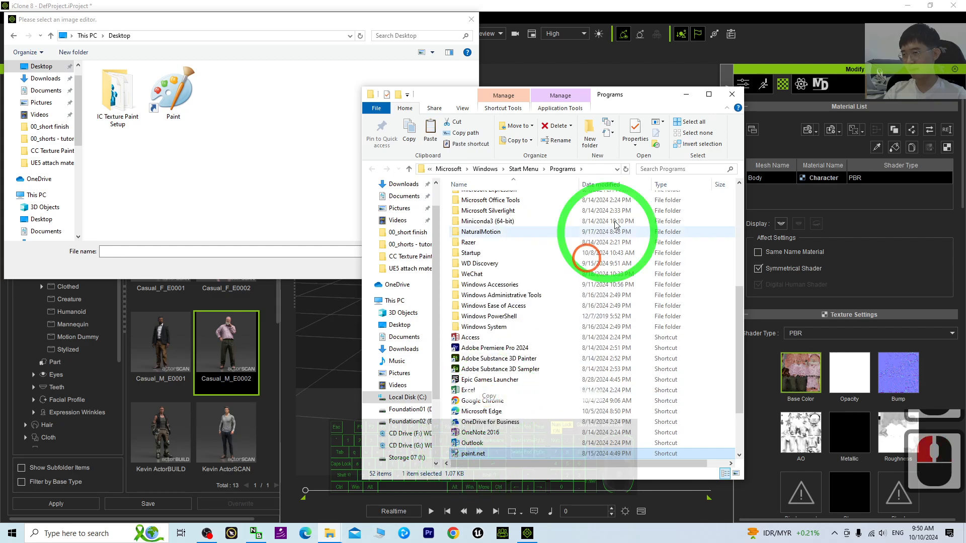
pyautogui.click(733, 95)
# - Paste the paint.net shortcut onto the Desktop within the editor chooser and select it as iClone's image editor
pyautogui.rightClick(232, 108)
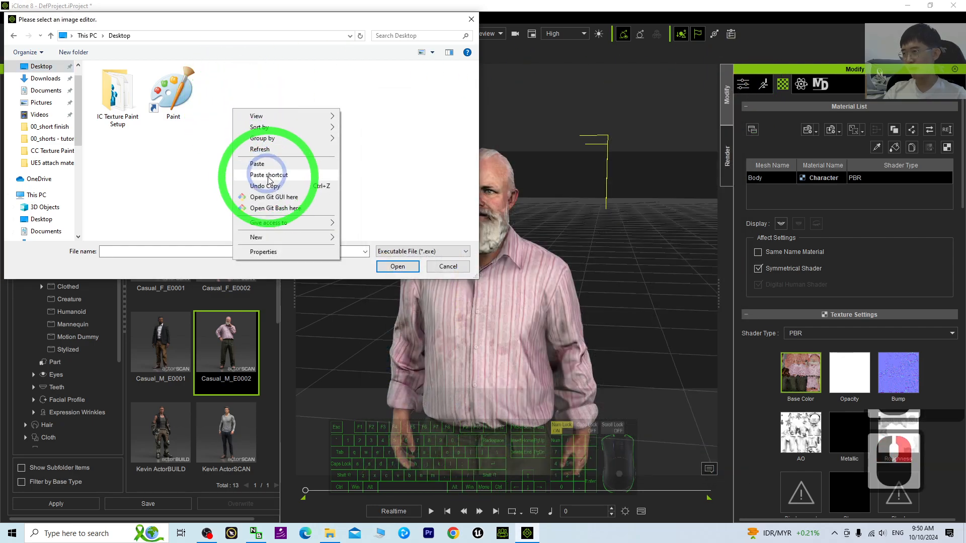
pyautogui.click(267, 166)
pyautogui.click(224, 91)
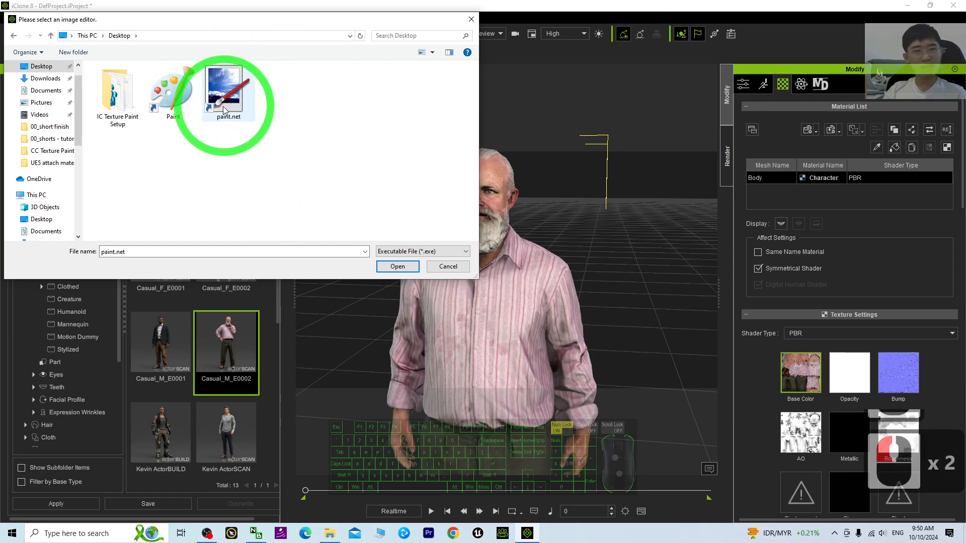
pyautogui.doubleClick(227, 93)
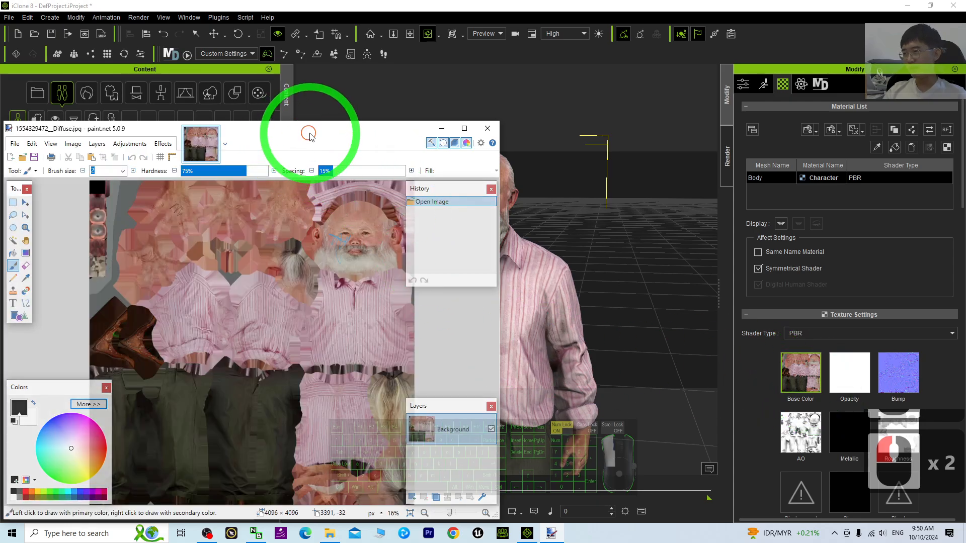
# - Brush thin dark scribbles across the face's forehead in paint.net, save the JPG texture and close the editor
pyautogui.moveTo(309, 140); pyautogui.dragTo(407, 96)
pyautogui.middleClick(414, 302)
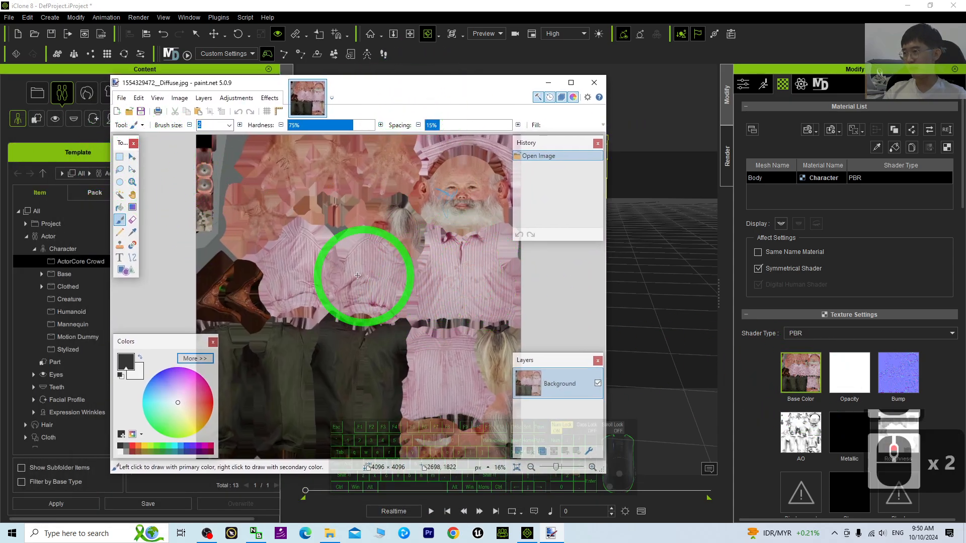
pyautogui.click(119, 158)
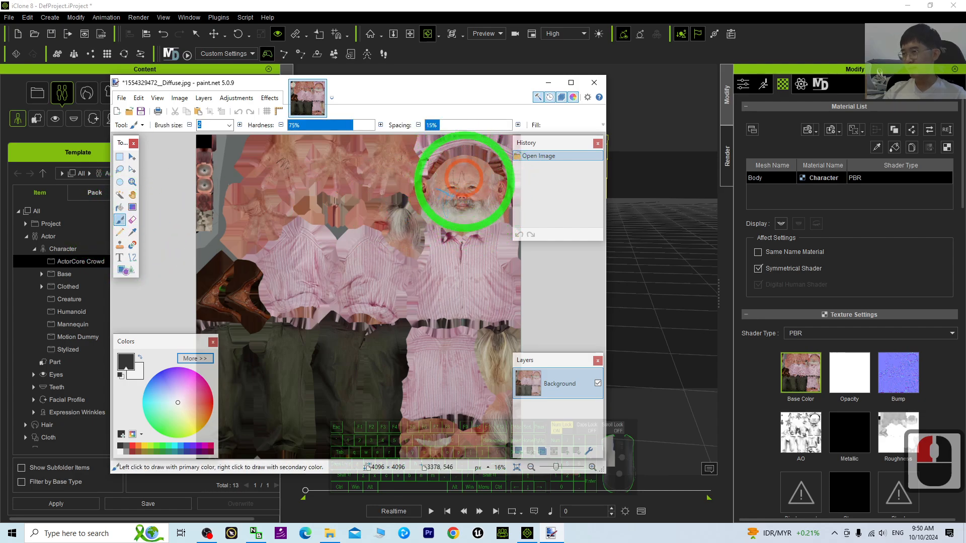
pyautogui.moveTo(467, 176); pyautogui.dragTo(468, 178)
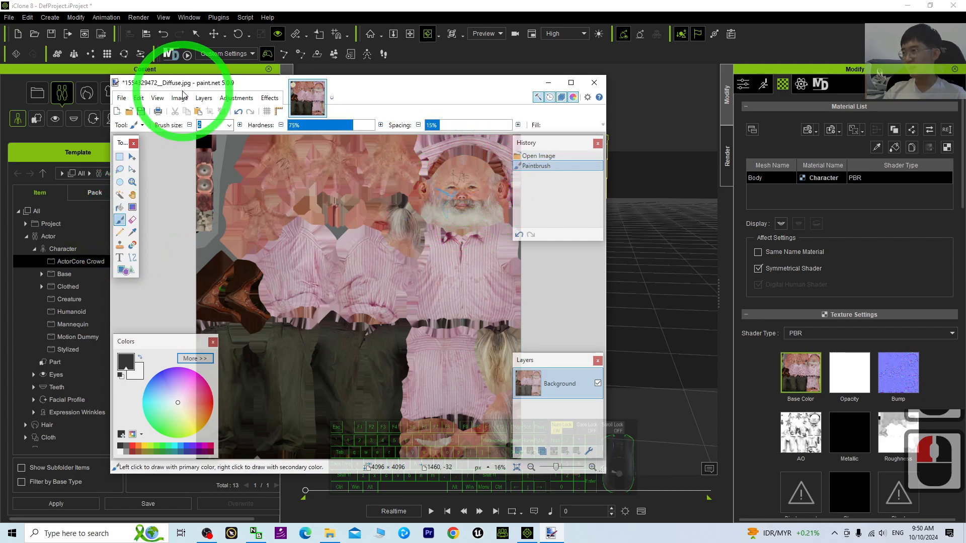
pyautogui.click(142, 112)
pyautogui.click(623, 426)
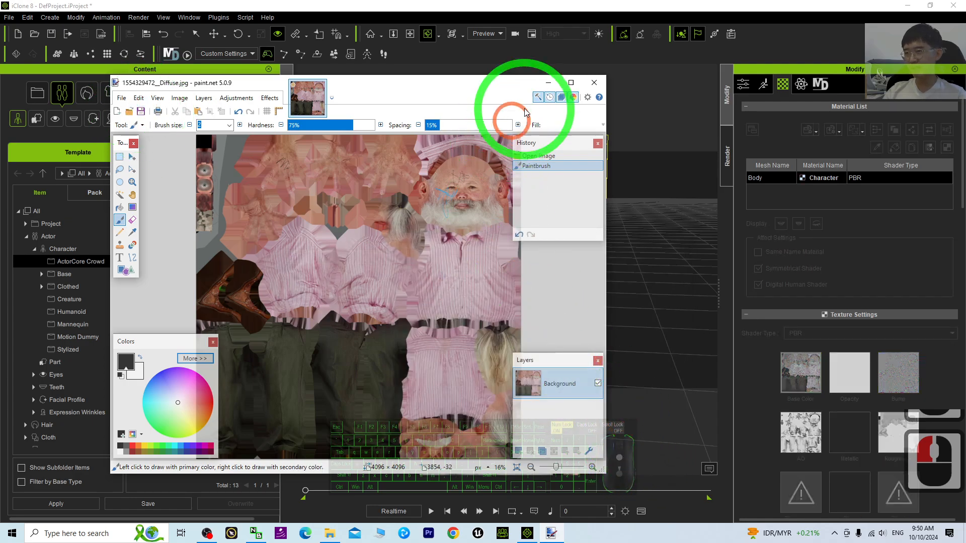
pyautogui.click(594, 83)
# - Examine the character's forehead up close and from the front with the updated texture
pyautogui.scroll(5, 529, 167)
pyautogui.scroll(-5, 530, 166)
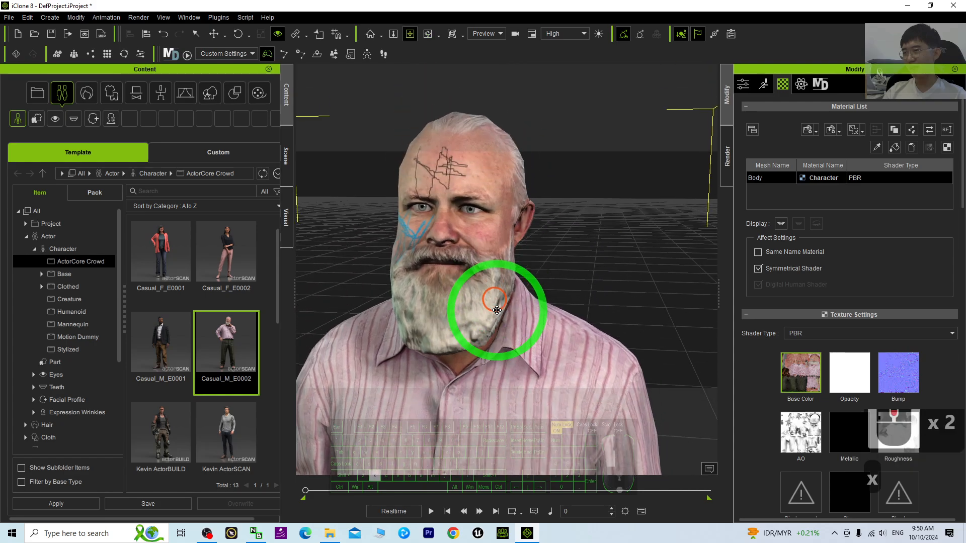
pyautogui.scroll(5, 406, 233)
pyautogui.scroll(-5, 407, 233)
pyautogui.press('x')
pyautogui.moveTo(407, 233); pyautogui.dragTo(436, 207)
pyautogui.press('c')
# - Relaunch the Base Color texture to check which editor it opens in, and close the editor without painting
pyautogui.rightClick(805, 377)
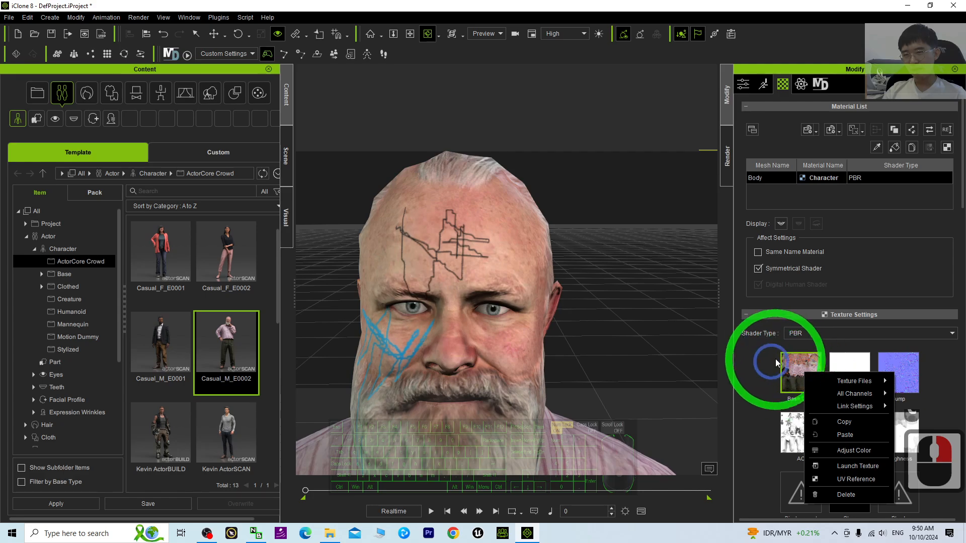
pyautogui.click(844, 461)
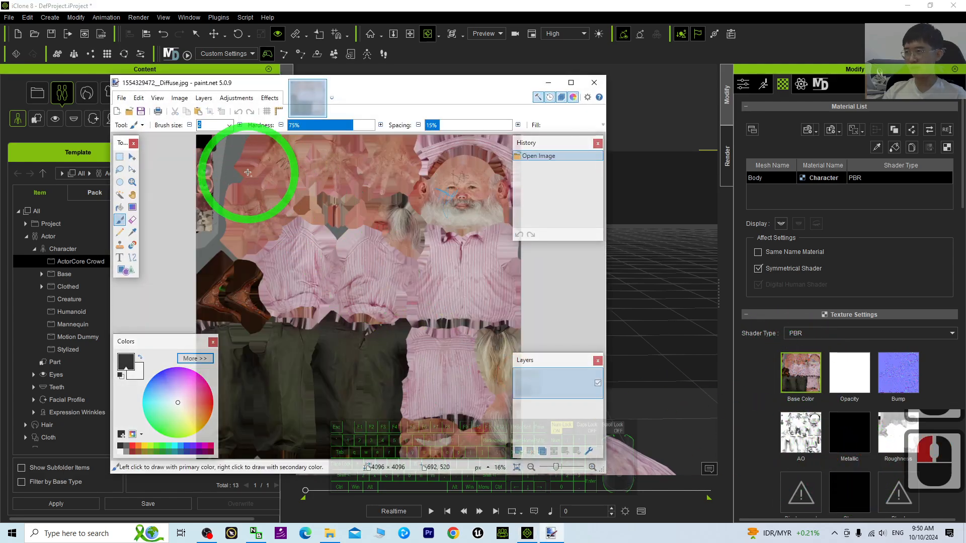
pyautogui.click(594, 82)
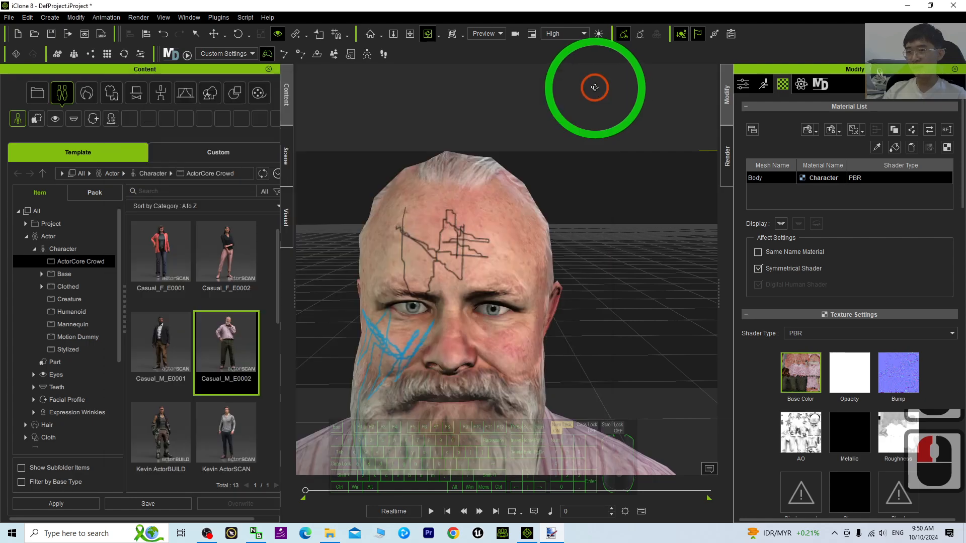
pyautogui.rightClick(799, 369)
pyautogui.click(606, 235)
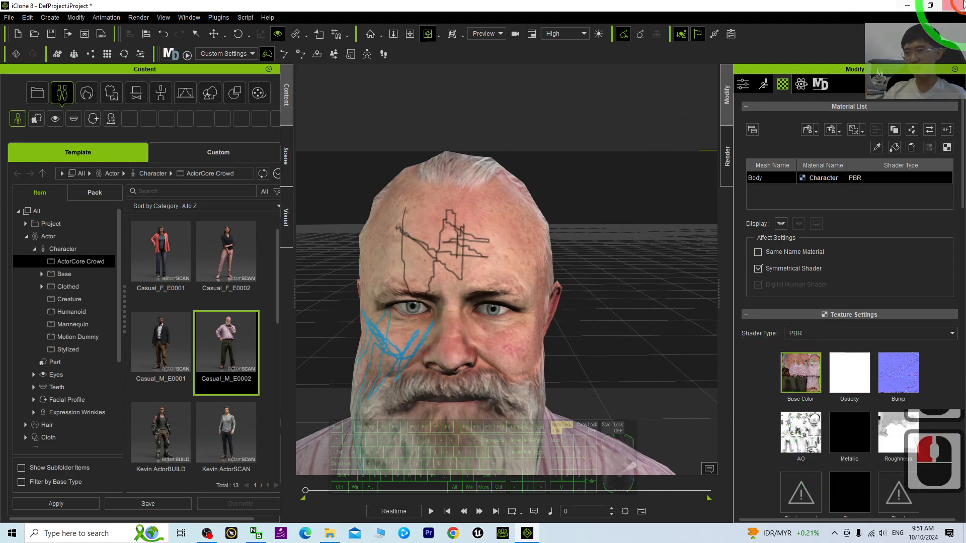
# - Minimize iClone and merge iClone Texture Editor MSPAINT.reg into the Windows registry, accepting both confirmations
pyautogui.click(910, 6)
pyautogui.click(463, 200)
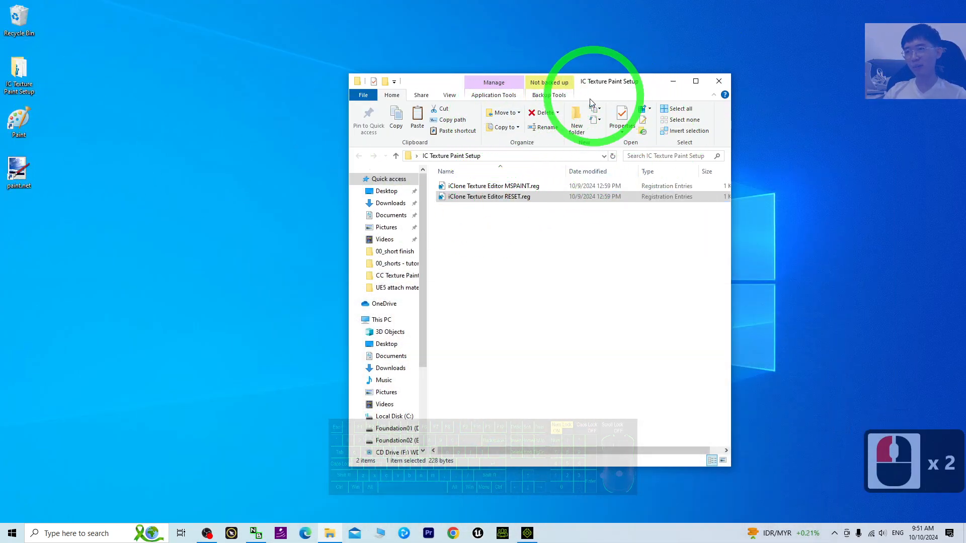
pyautogui.click(500, 201)
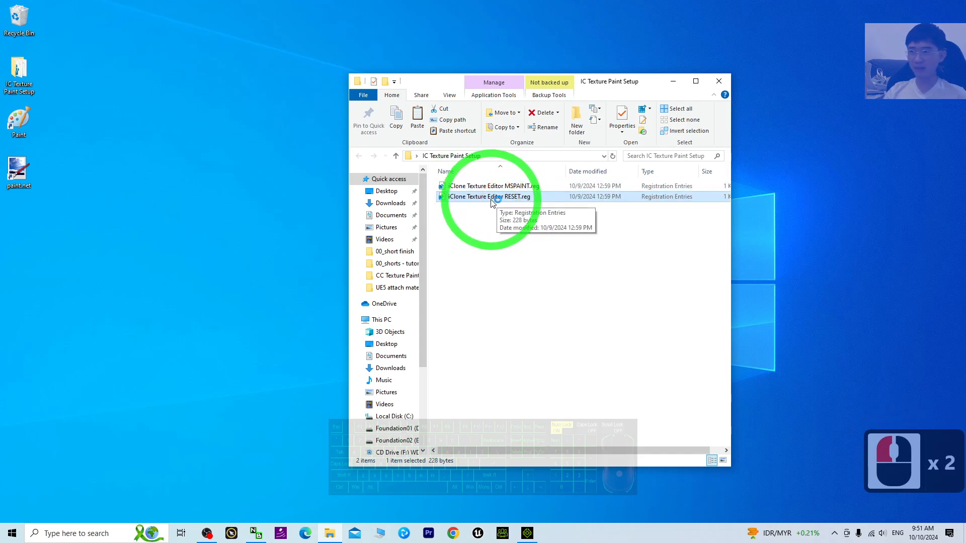
pyautogui.click(463, 188)
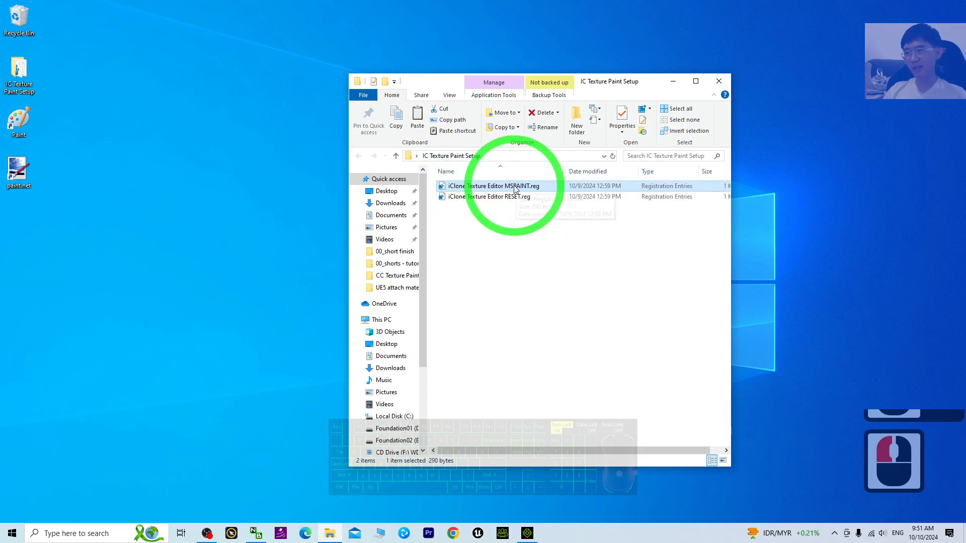
pyautogui.doubleClick(442, 187)
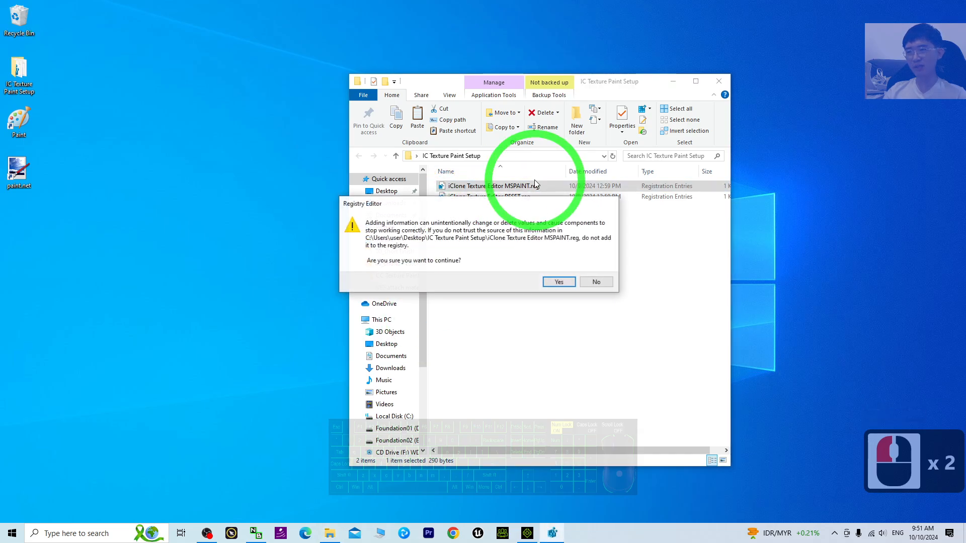
pyautogui.click(558, 282)
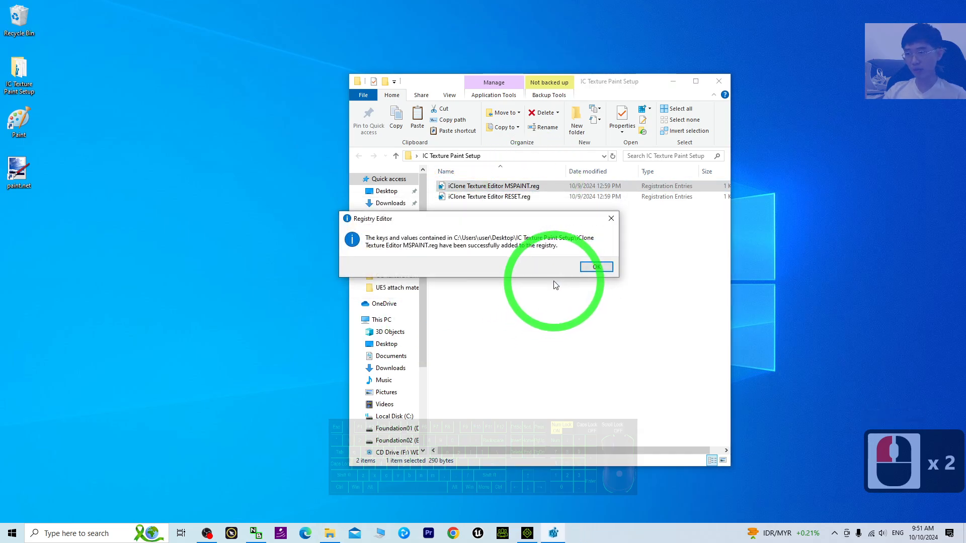
pyautogui.click(597, 265)
# - Switch back to iClone and launch the character's Base Color texture in Microsoft Paint
pyautogui.click(527, 533)
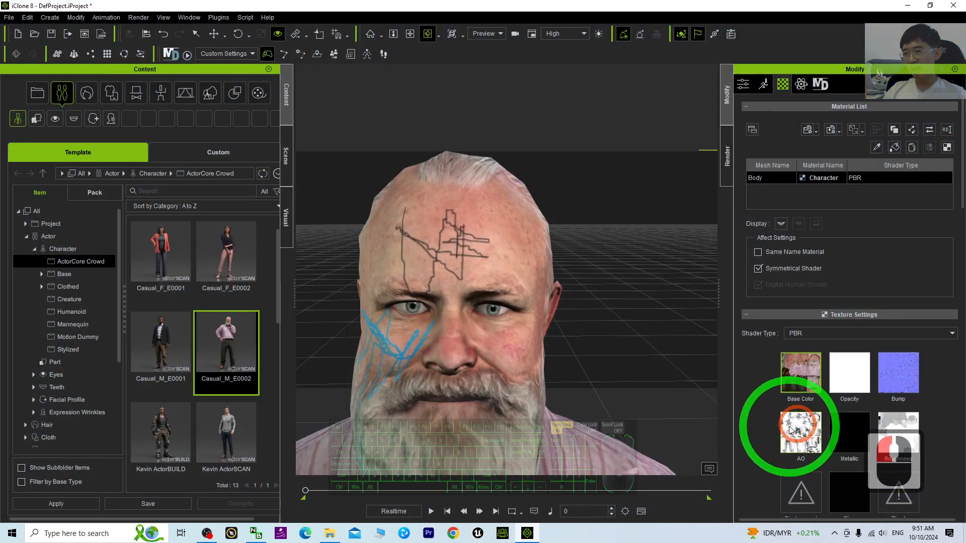
pyautogui.rightClick(799, 379)
pyautogui.click(835, 470)
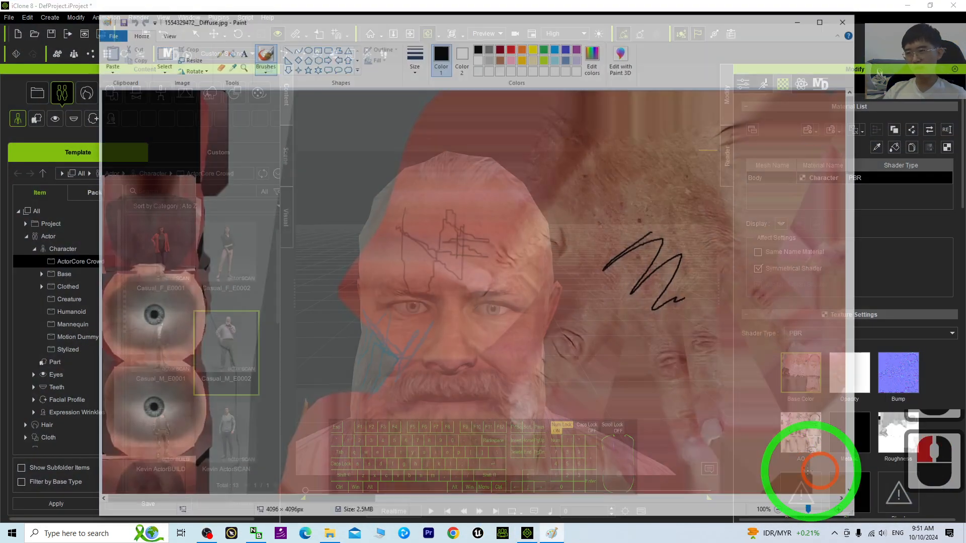
# - Paint the iris of the lower eyeball blue on the Base Color texture, and save and close the image
pyautogui.keyDown('ctrl'); pyautogui.scroll(-2, 714, 343); pyautogui.keyUp('ctrl')
pyautogui.keyDown('ctrl'); pyautogui.scroll(1, 701, 302); pyautogui.keyUp('ctrl')
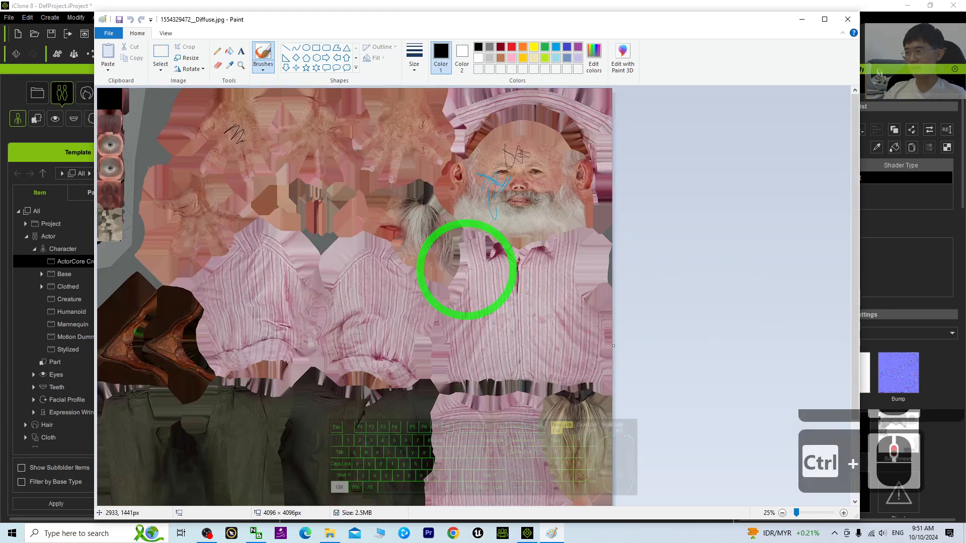
pyautogui.keyDown('ctrl'); pyautogui.scroll(-1, 463, 270); pyautogui.keyUp('ctrl')
pyautogui.keyDown('ctrl'); pyautogui.scroll(1, 526, 279); pyautogui.keyUp('ctrl')
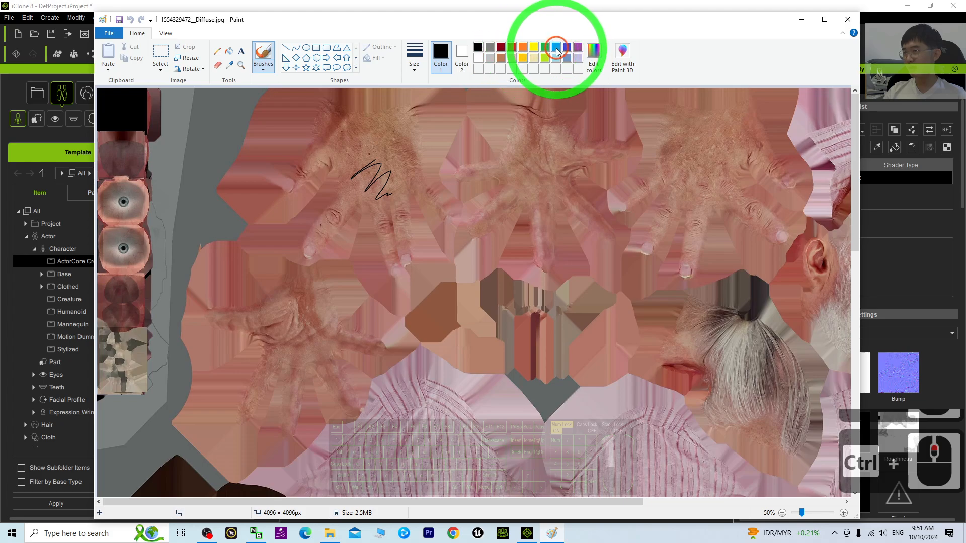
pyautogui.click(556, 49)
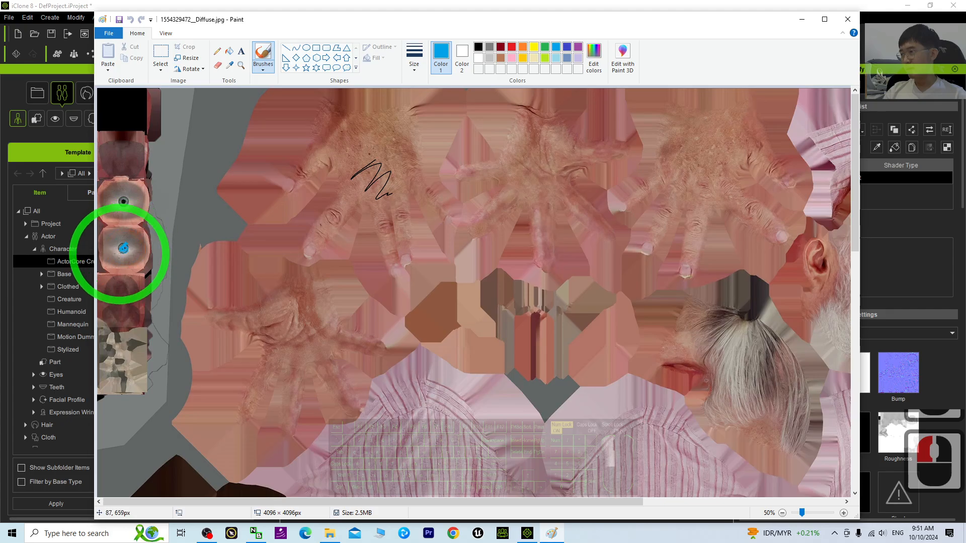
pyautogui.click(119, 19)
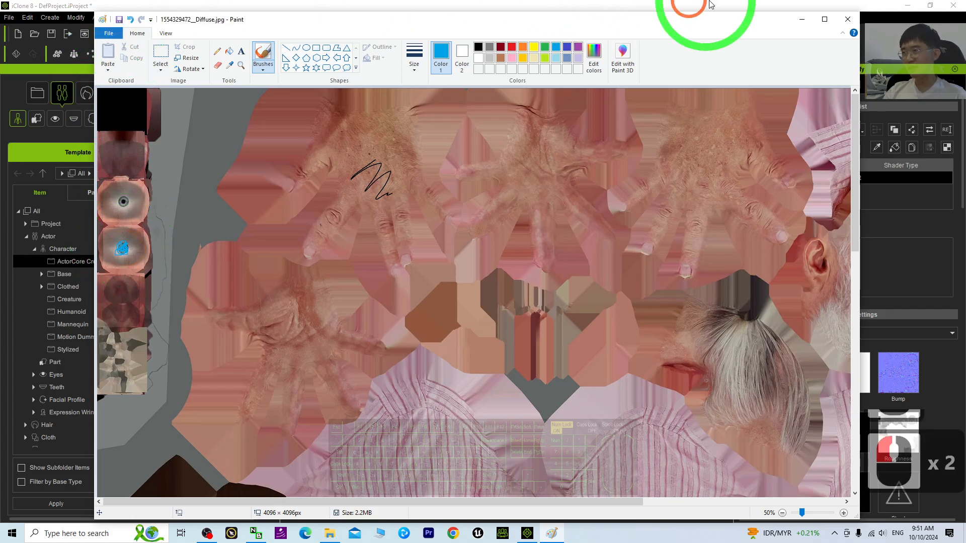
pyautogui.click(848, 20)
# - Examine the character's painted eye up close, from several angles around the head, and from farther away
pyautogui.scroll(5, 490, 387)
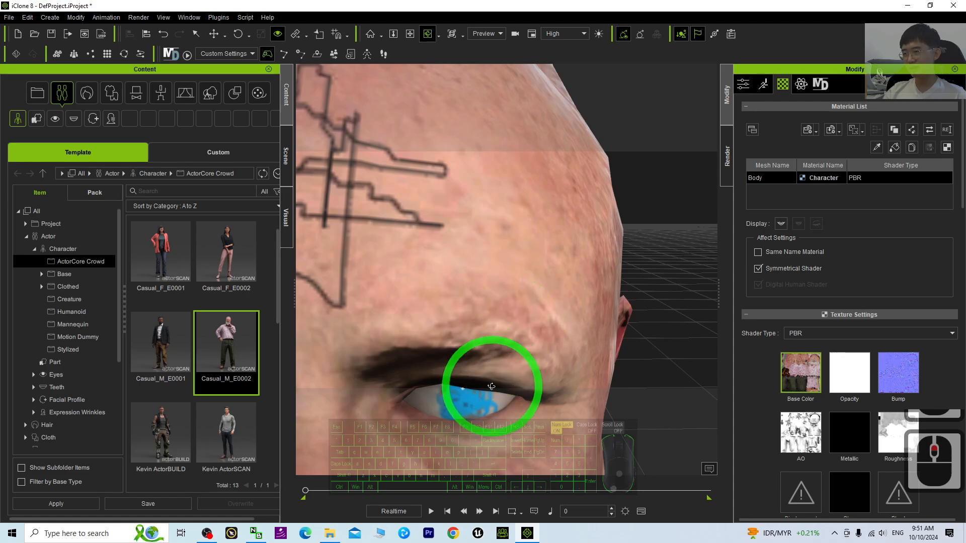
pyautogui.scroll(-3, 467, 397)
pyautogui.moveTo(523, 388); pyautogui.dragTo(622, 275)
pyautogui.scroll(1, 595, 275)
pyautogui.keyDown('shift'); pyautogui.scroll(-2, 599, 289); pyautogui.keyUp('shift')
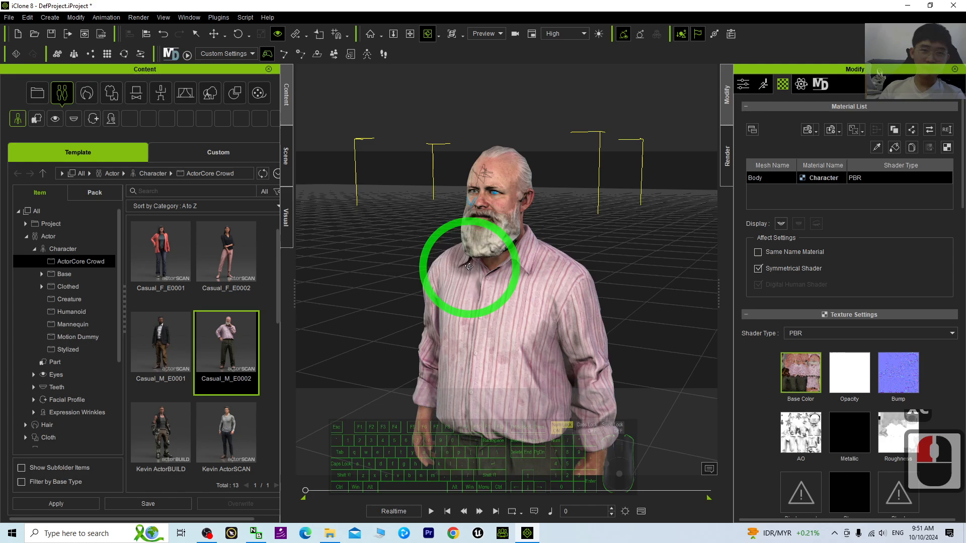
pyautogui.scroll(5, 488, 274)
pyautogui.moveTo(514, 381); pyautogui.dragTo(456, 266)
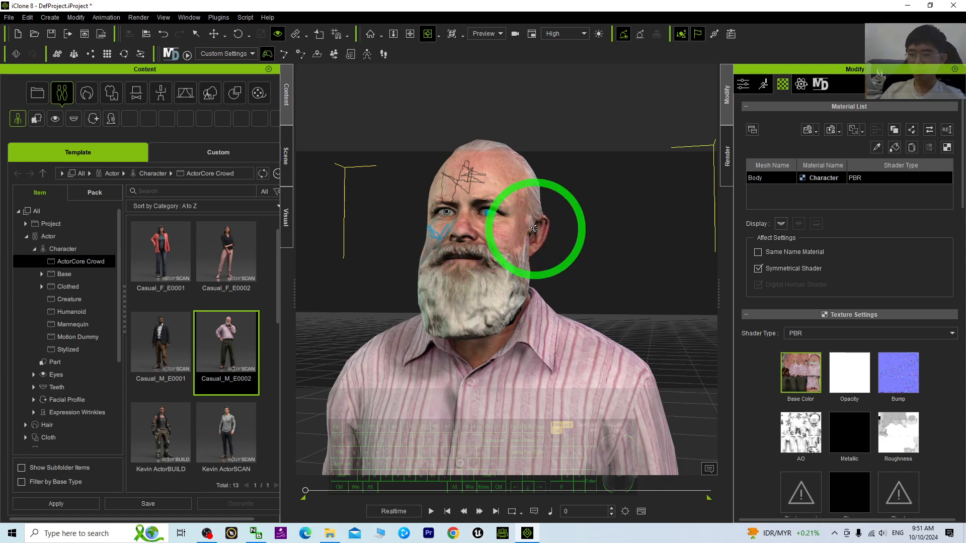
pyautogui.moveTo(478, 237); pyautogui.dragTo(697, 328, button='right')
pyautogui.moveTo(696, 328); pyautogui.dragTo(470, 321)
pyautogui.scroll(2, 446, 287)
pyautogui.scroll(-2, 445, 287)
pyautogui.moveTo(377, 301); pyautogui.dragTo(350, 290)
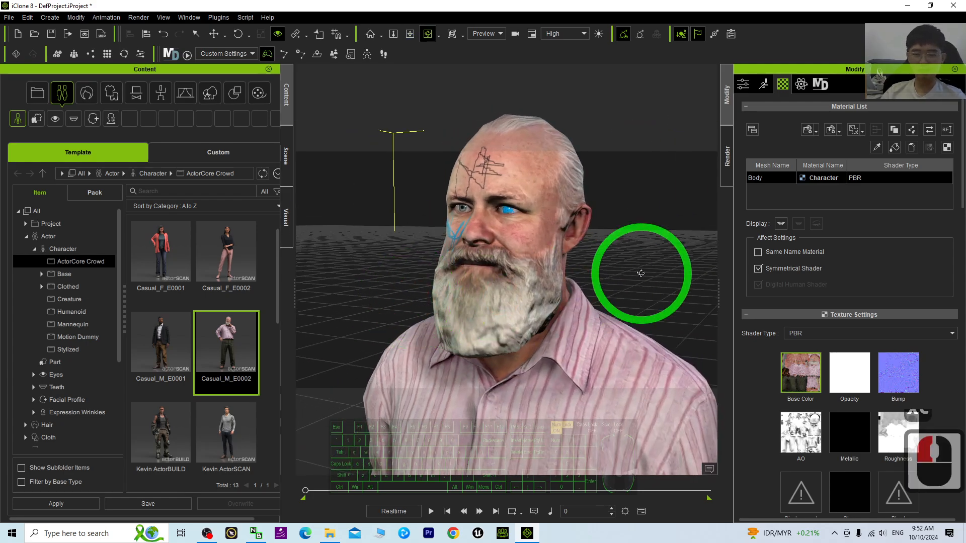
pyautogui.scroll(-2, 610, 317)
pyautogui.scroll(-6, 610, 318)
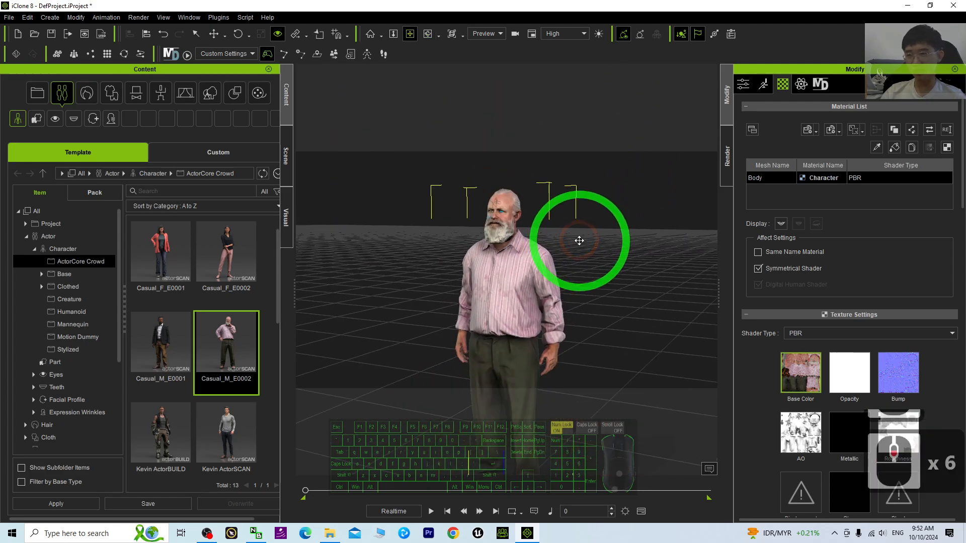
# - Launch the character's Bump texture in the external image editor
pyautogui.rightClick(898, 371)
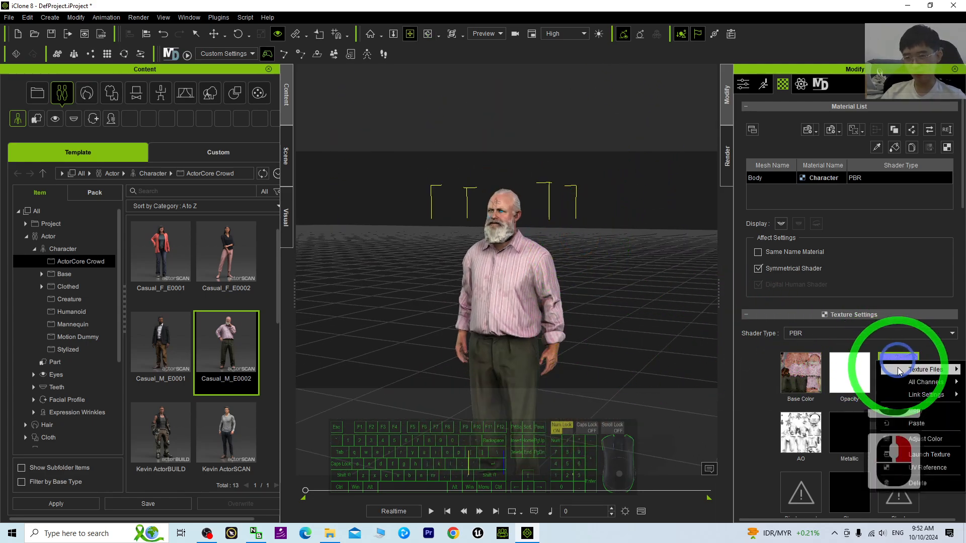
pyautogui.click(928, 455)
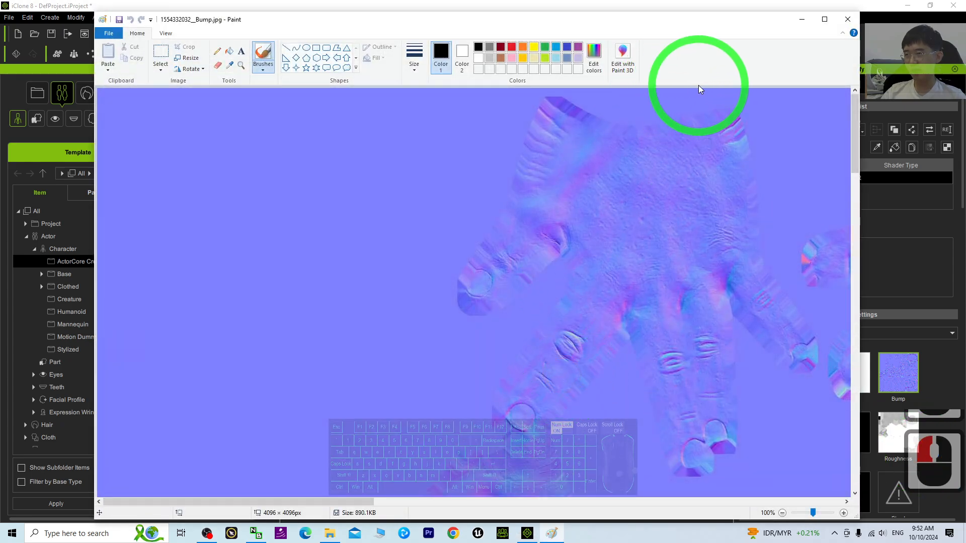